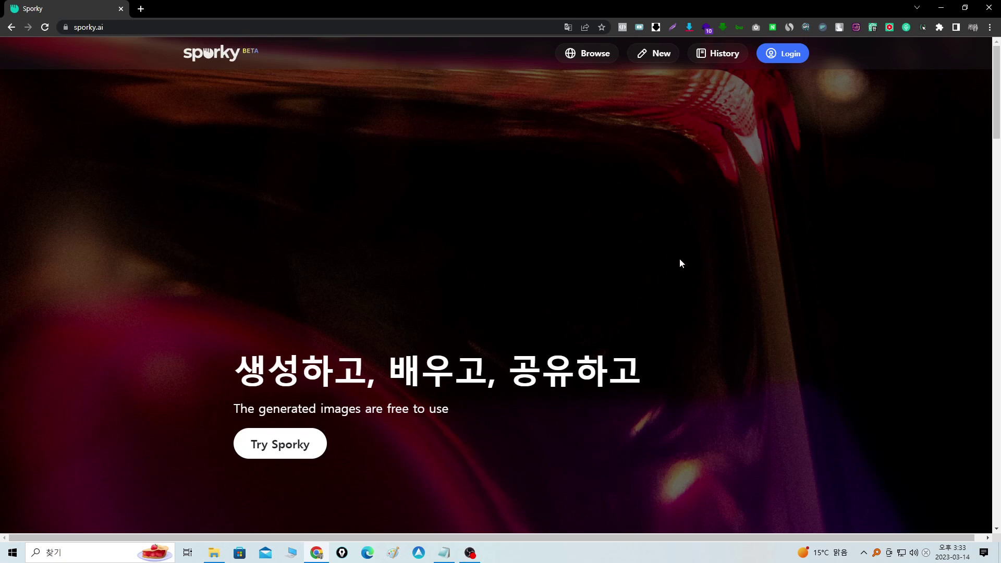
Look through the Sporky landing page, including the prompt examples, the sample lakeside image and the feature descriptions.
scroll(679, 261, "down", 2)
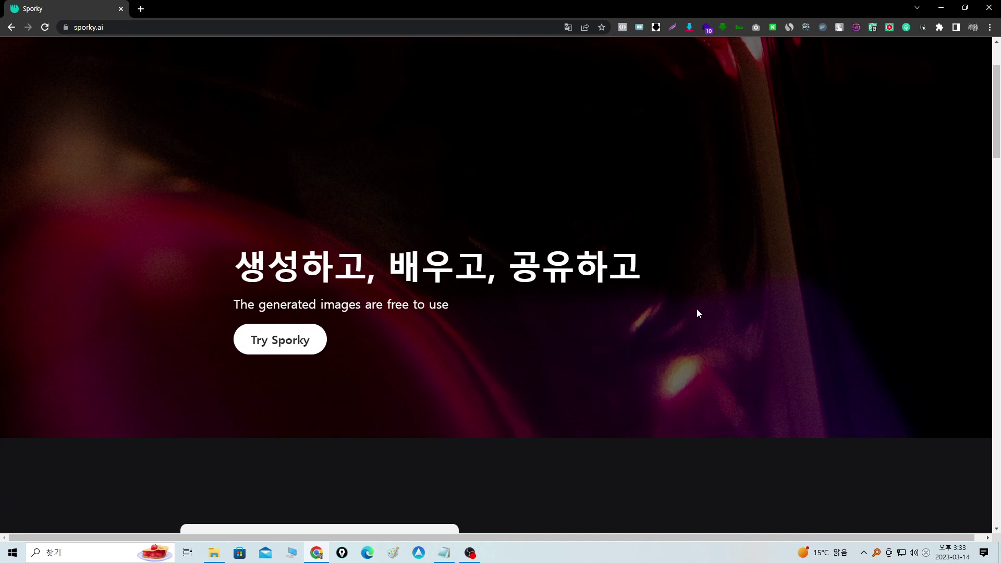
scroll(695, 313, "down", 3)
scroll(690, 318, "down", 2)
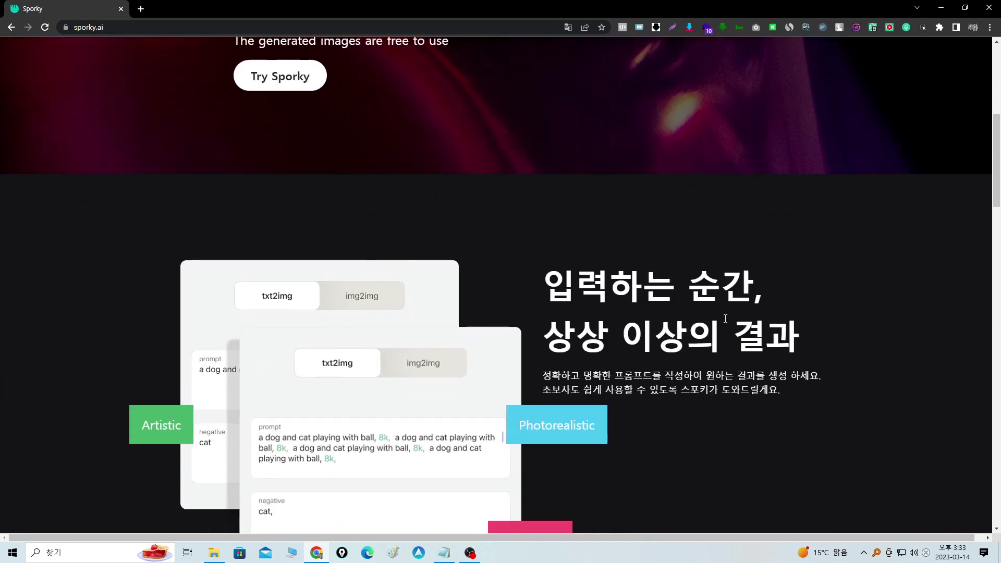
scroll(674, 332, "down", 2)
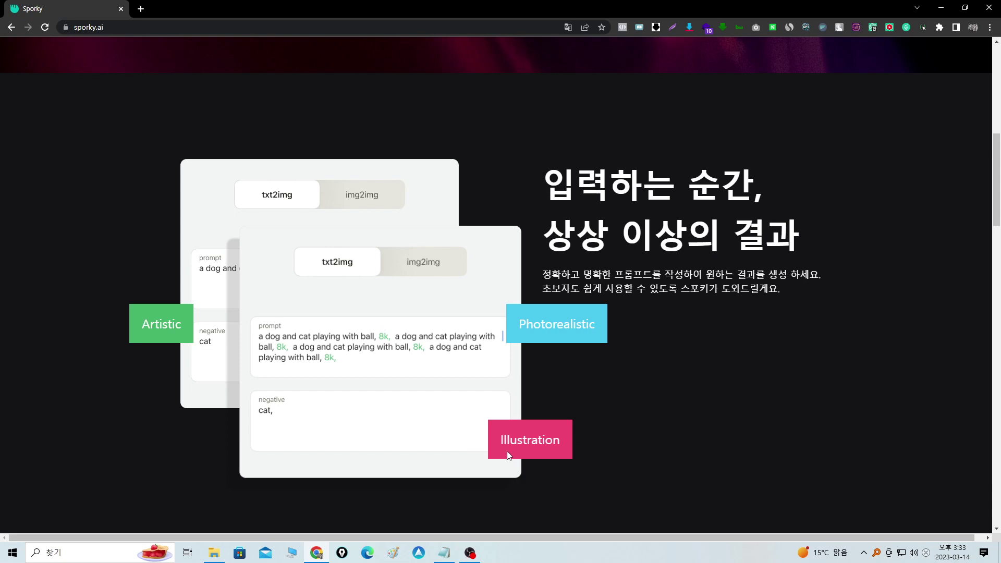
scroll(567, 386, "down", 3)
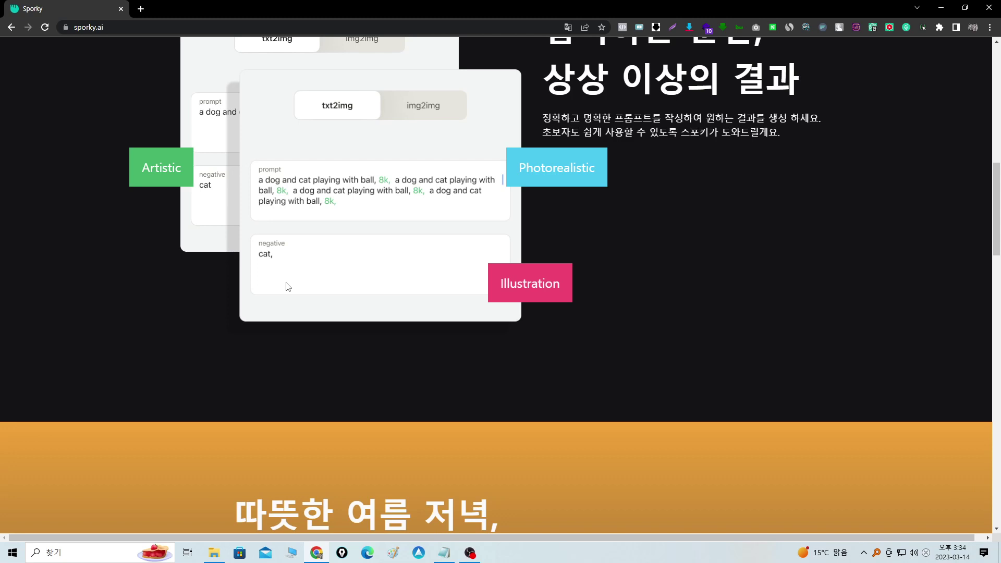
scroll(542, 275, "down", 3)
scroll(552, 275, "down", 4)
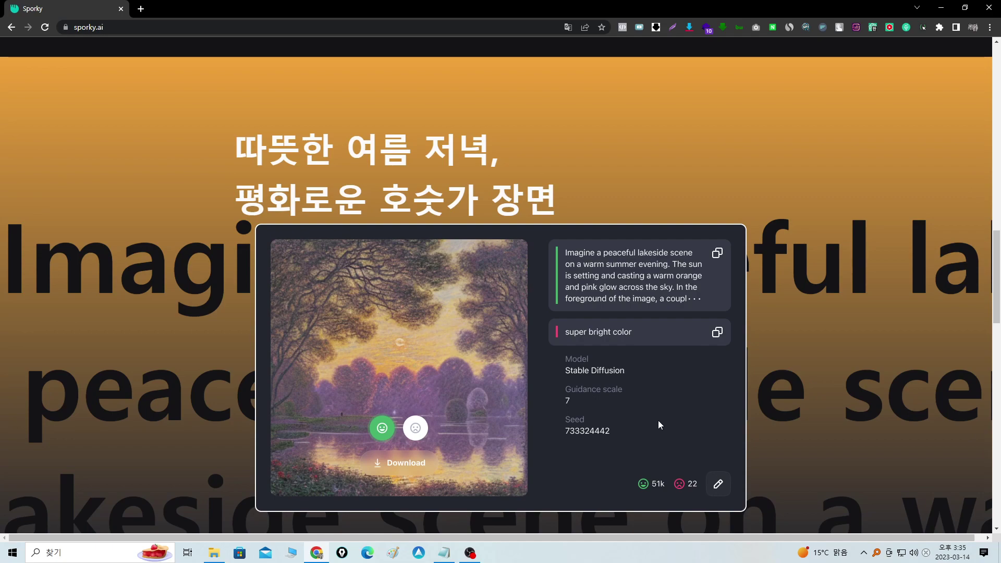
scroll(658, 424, "down", 9)
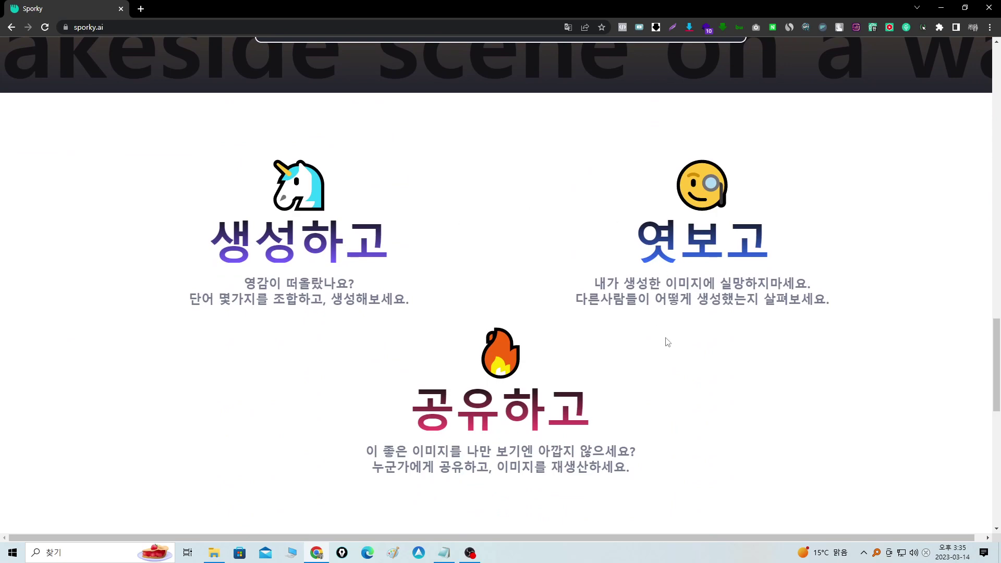
scroll(686, 342, "up", 10)
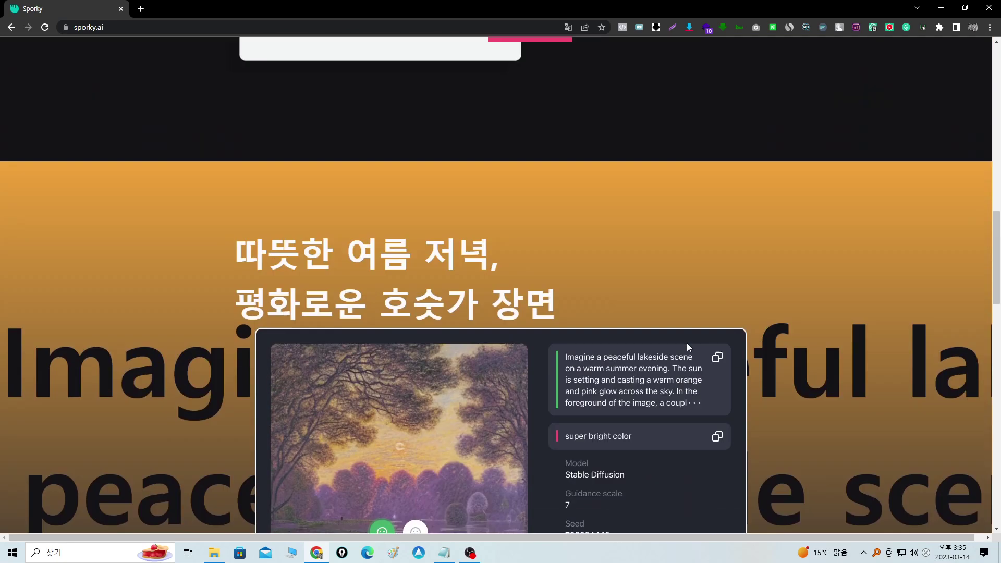
scroll(687, 348, "up", 8)
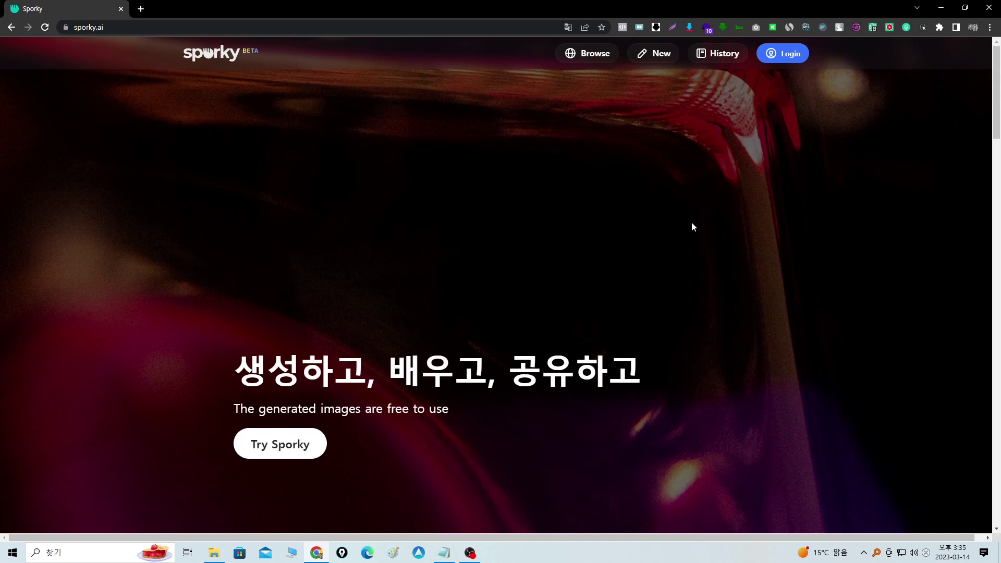
Log in to Sporky with the offered Google account and dismiss the translation pop-up.
left_click(788, 55)
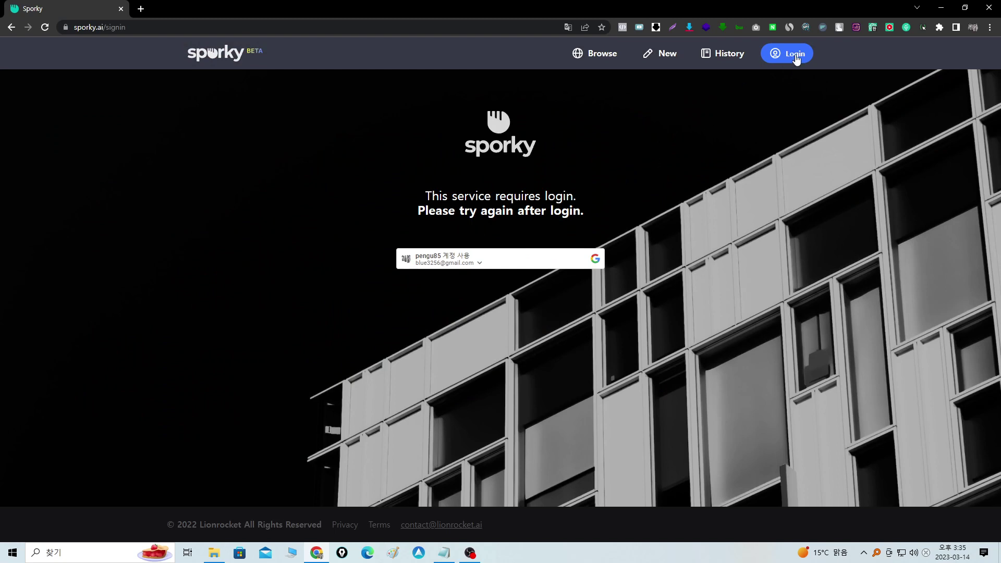
left_click(468, 260)
left_click(460, 253)
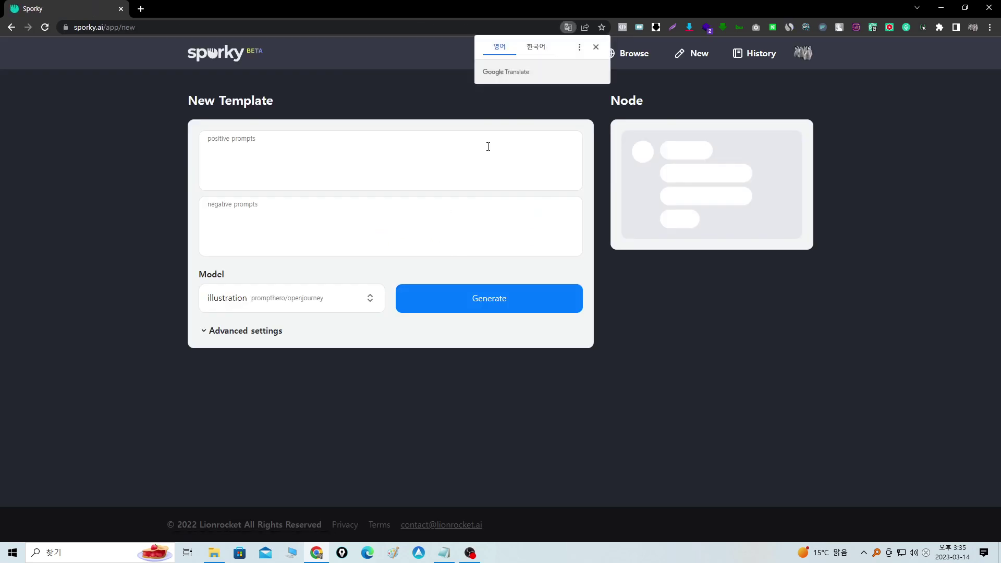
left_click(595, 47)
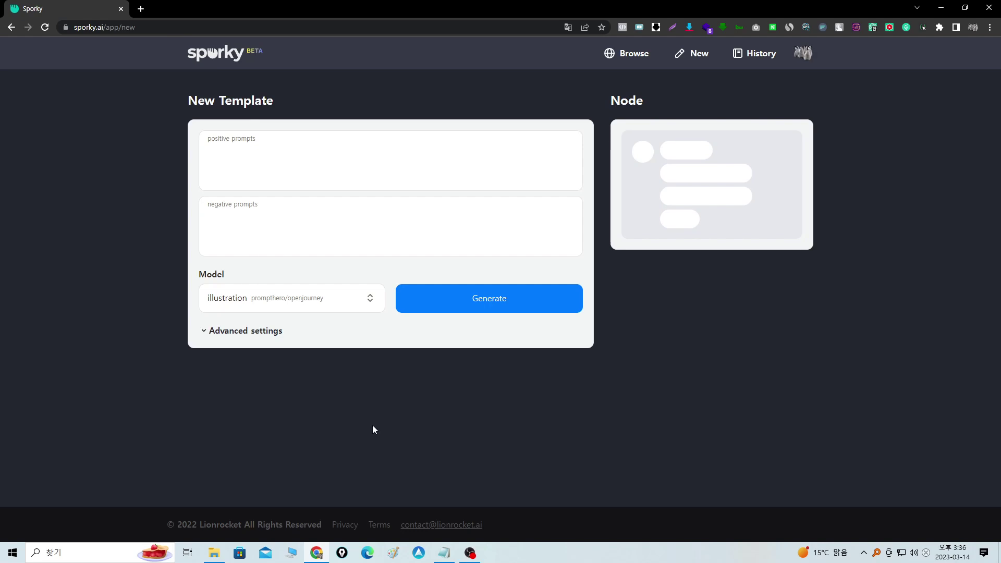
Copy the whole "portrait, solo, masterpiece" line from the Notepad notes into the positive prompts in Sporky.
left_click(444, 554)
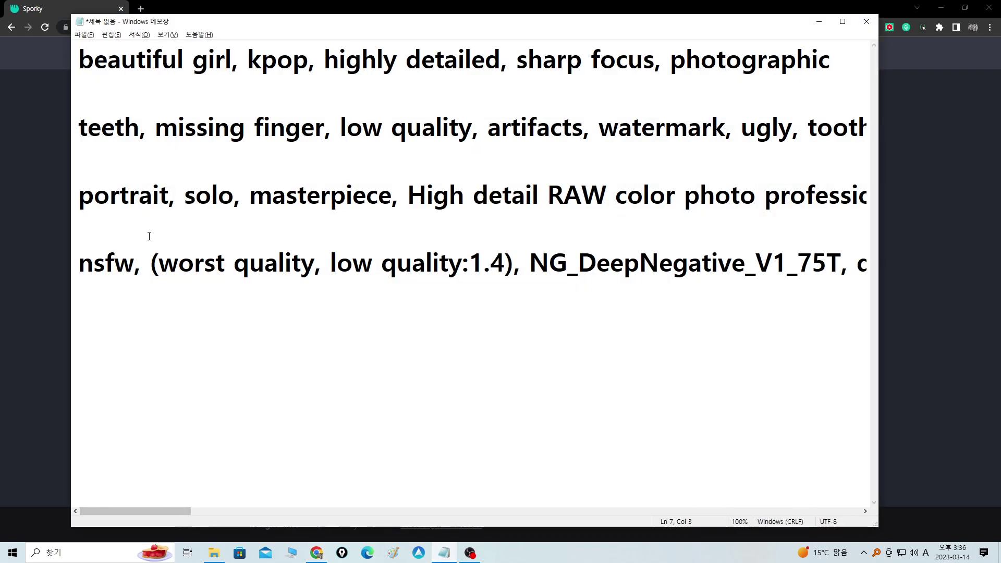
left_click(345, 198)
key("Home")
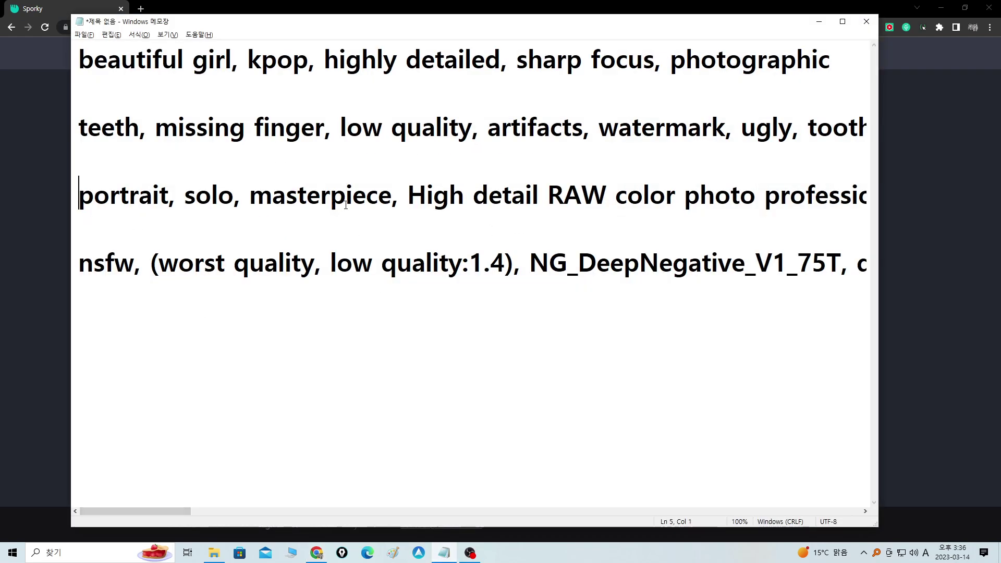
key("shift+End")
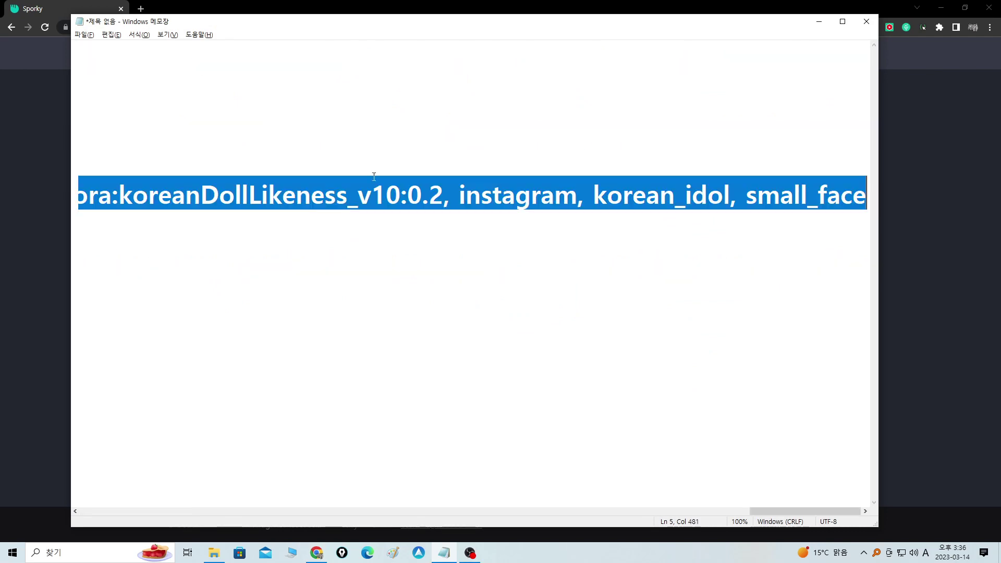
left_click(819, 22)
left_click(248, 155)
key("ctrl+v")
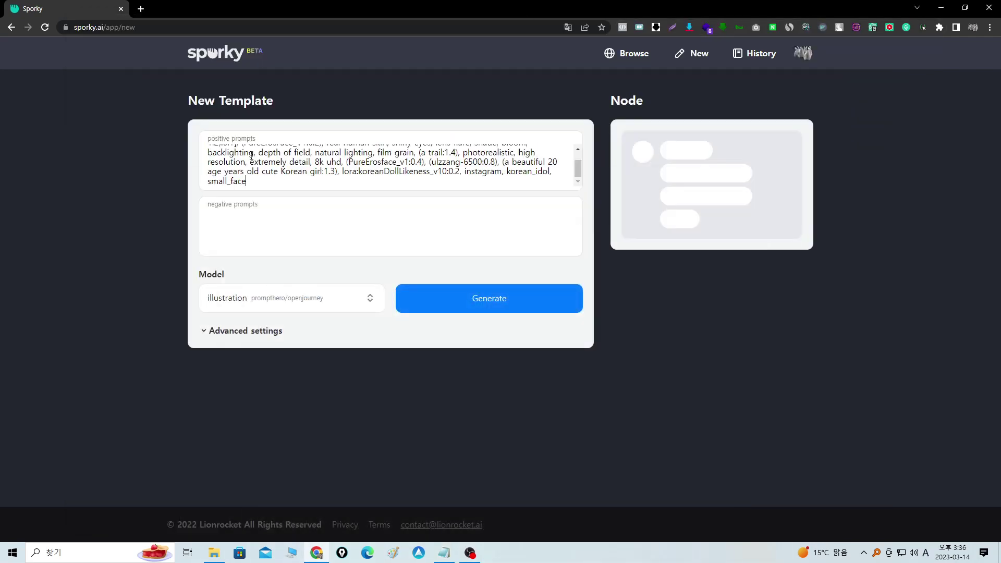
Copy the whole "nsfw, (worst quality, low quality:1.4)" line from the Notepad notes into the negative prompts in Sporky.
key("alt+Tab")
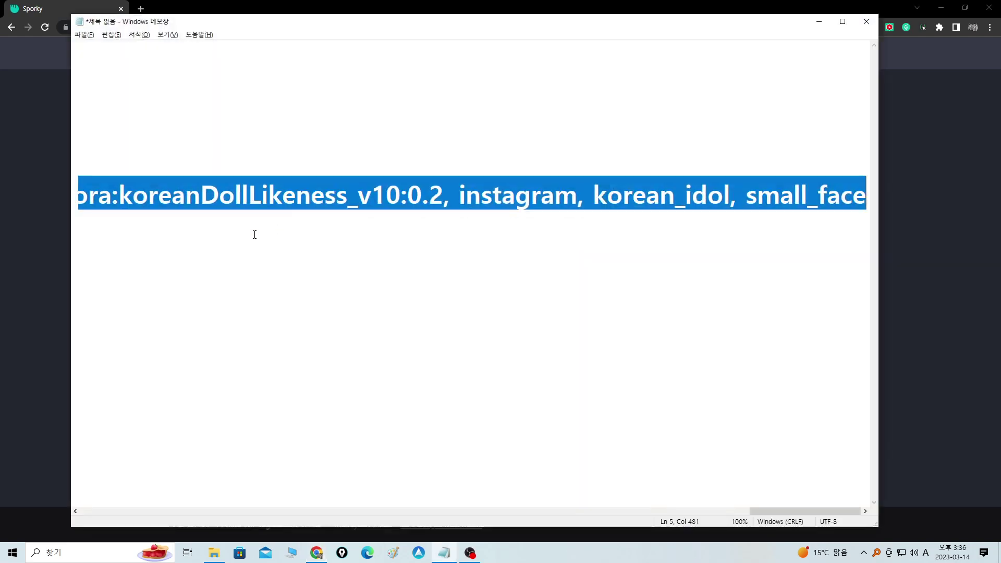
left_click(239, 236)
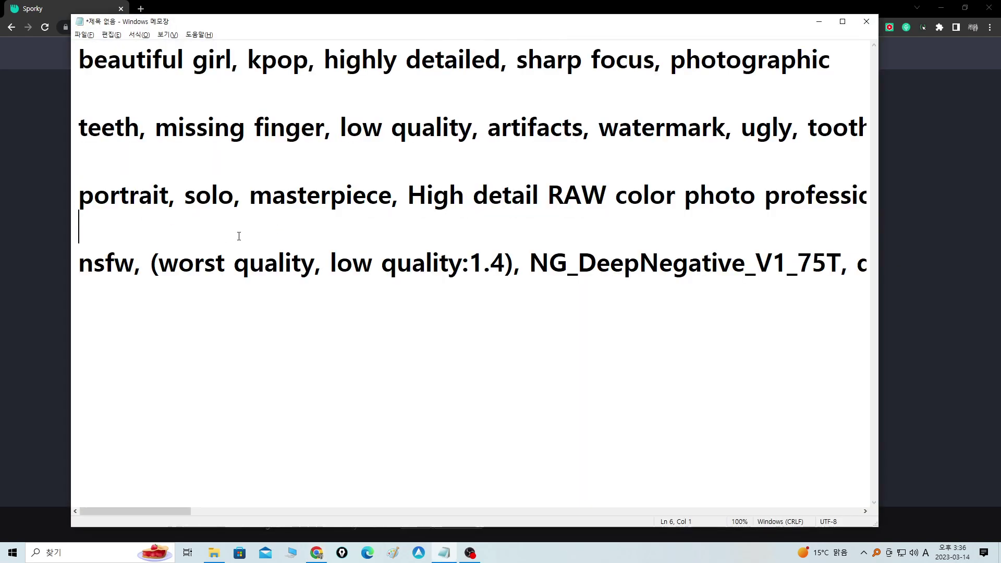
left_click(80, 263)
key("shift+End")
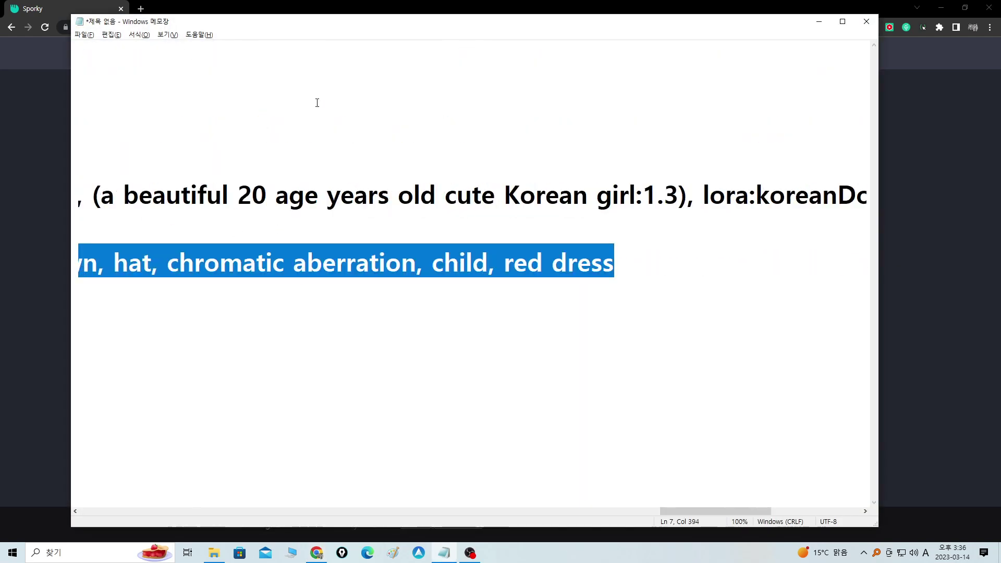
left_click(818, 22)
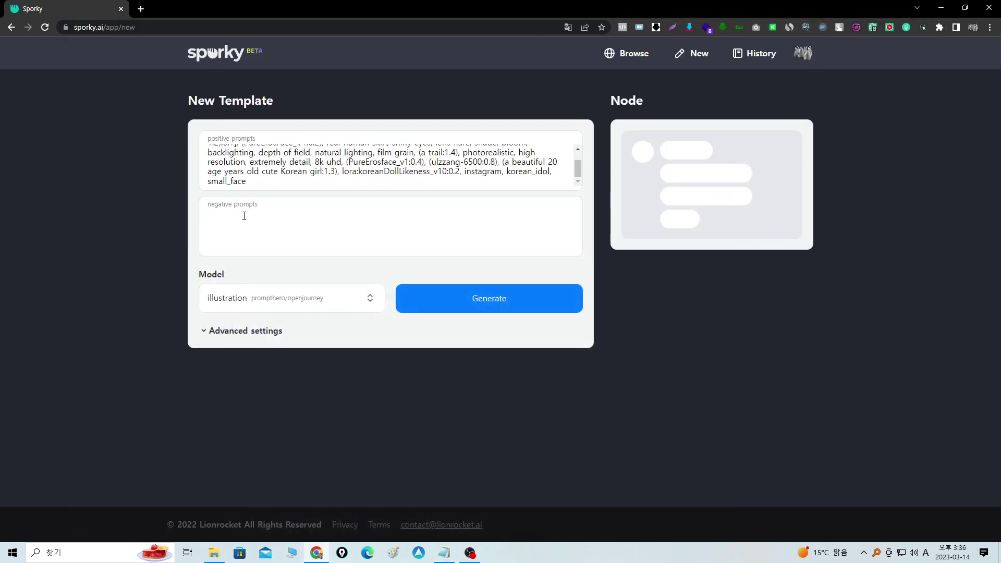
key("ctrl+v")
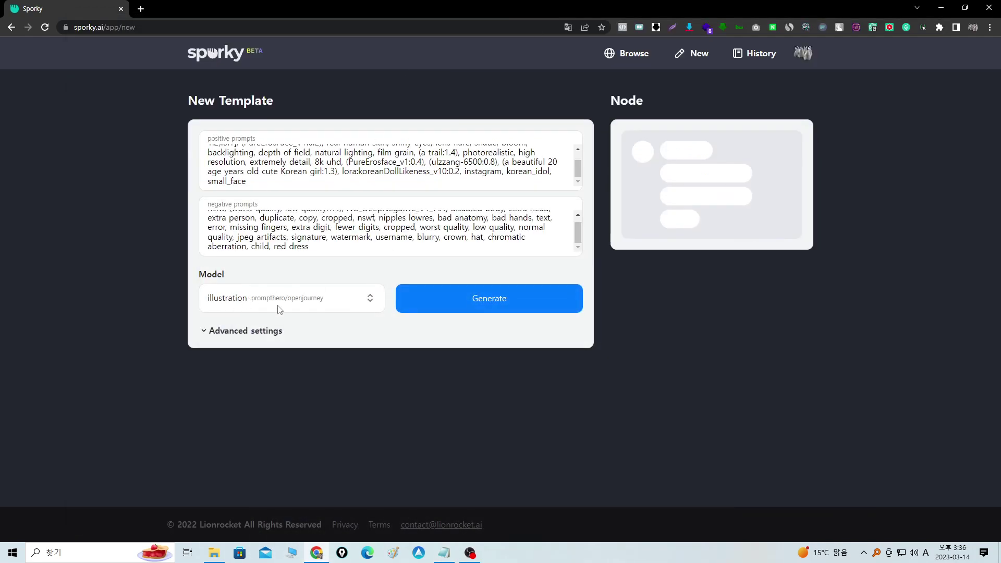
Set the model to realistic (finetune_base/vivid_fusion), check the advanced settings without changing them, and generate the image.
left_click(357, 306)
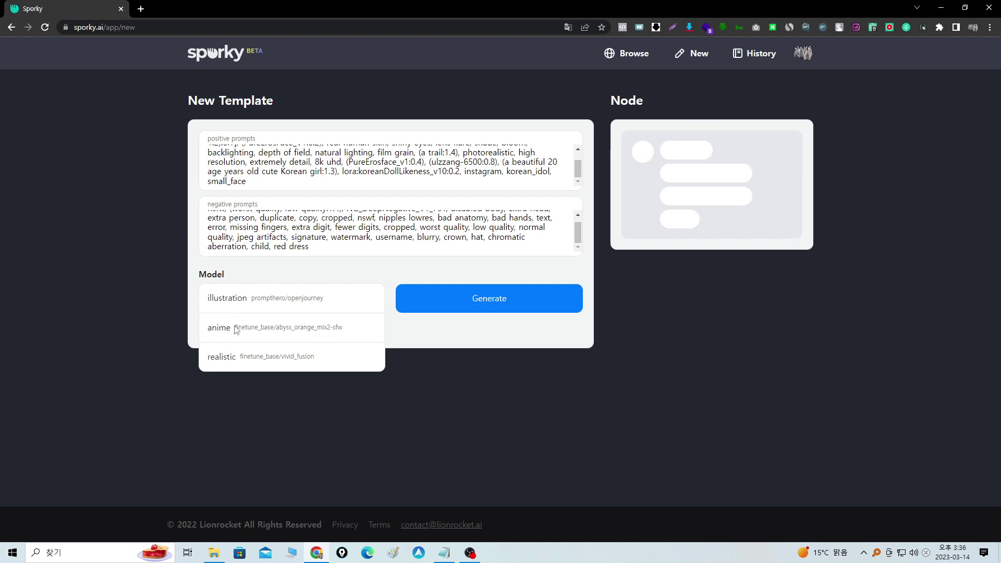
left_click(233, 359)
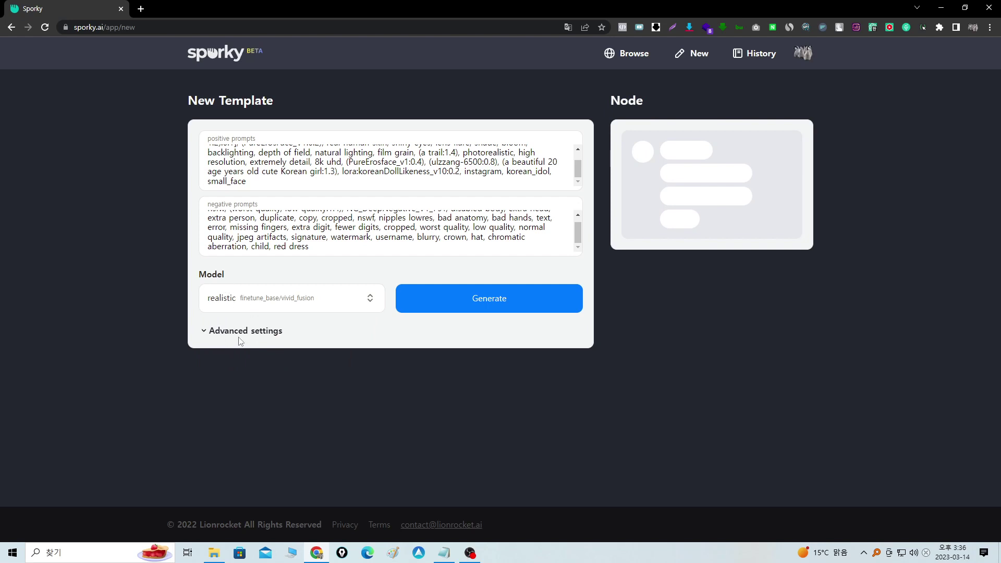
left_click(205, 333)
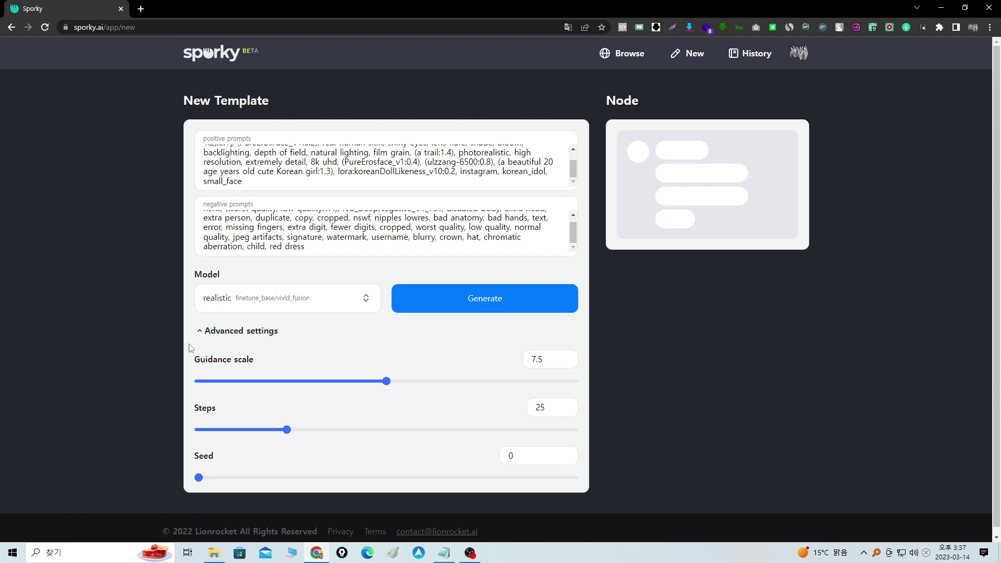
left_click(204, 331)
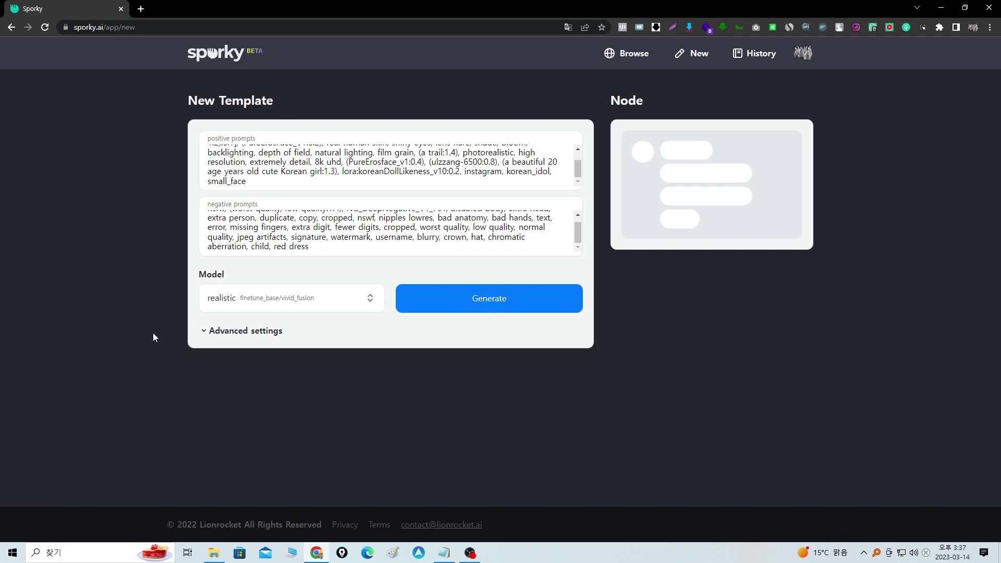
left_click(531, 302)
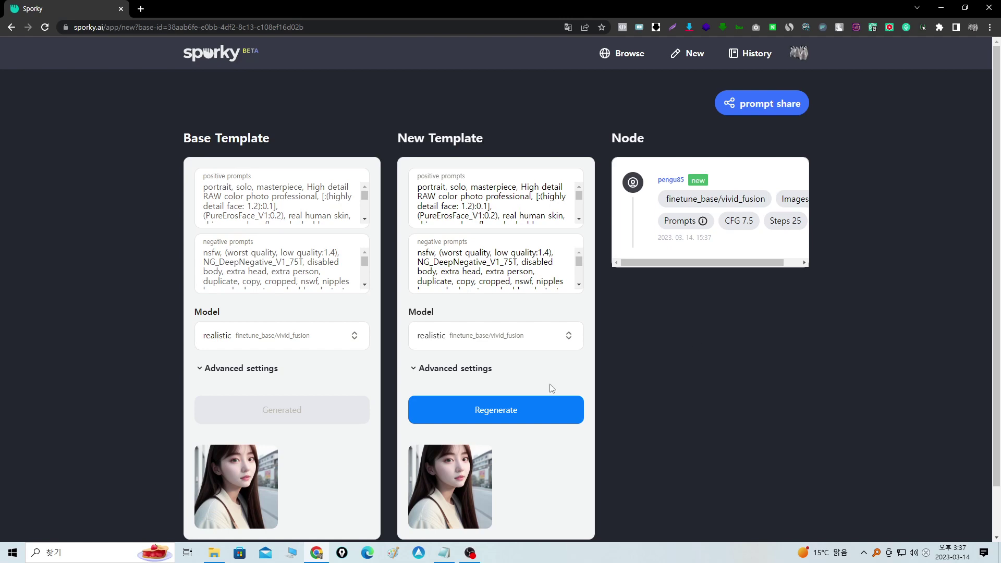
View the generated portrait enlarged, close it, and regenerate images with the same prompts and model.
scroll(455, 482, "down", 1)
left_click(474, 421)
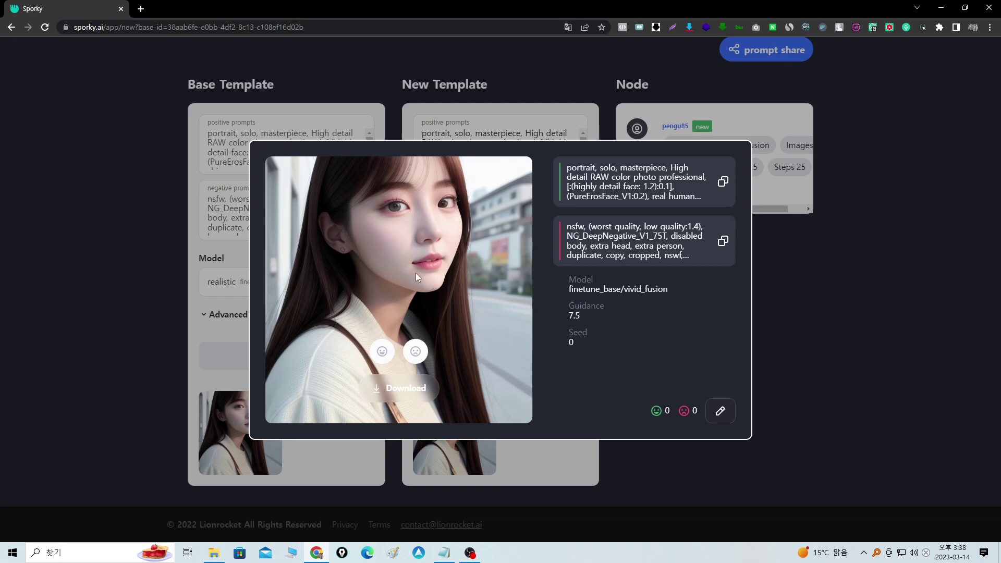
left_click(813, 353)
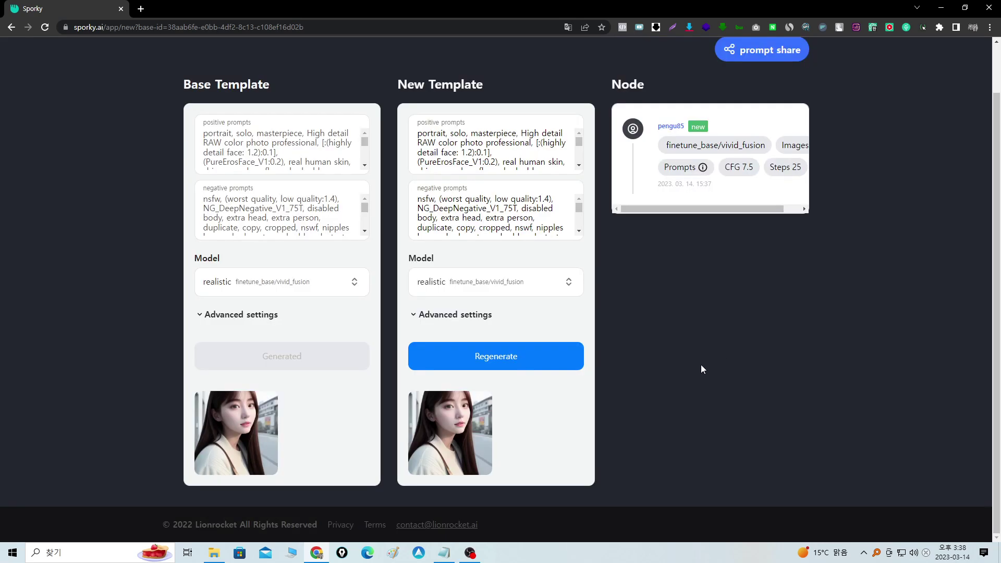
left_click(515, 359)
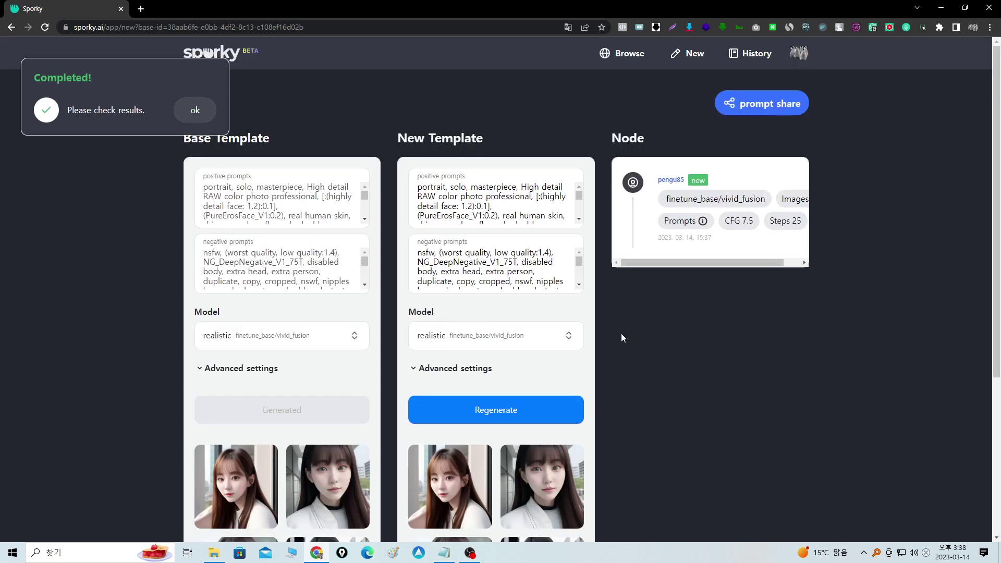
Examine each of the generated portraits in the new template one by one in the enlarged view.
scroll(546, 332, "down", 2)
scroll(545, 332, "down", 1)
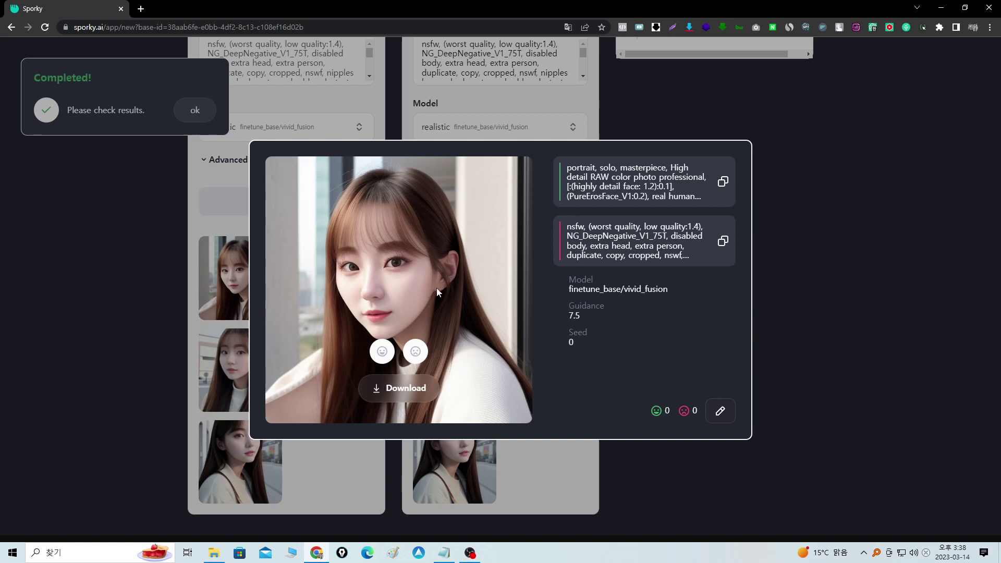
left_click(671, 462)
left_click(543, 259)
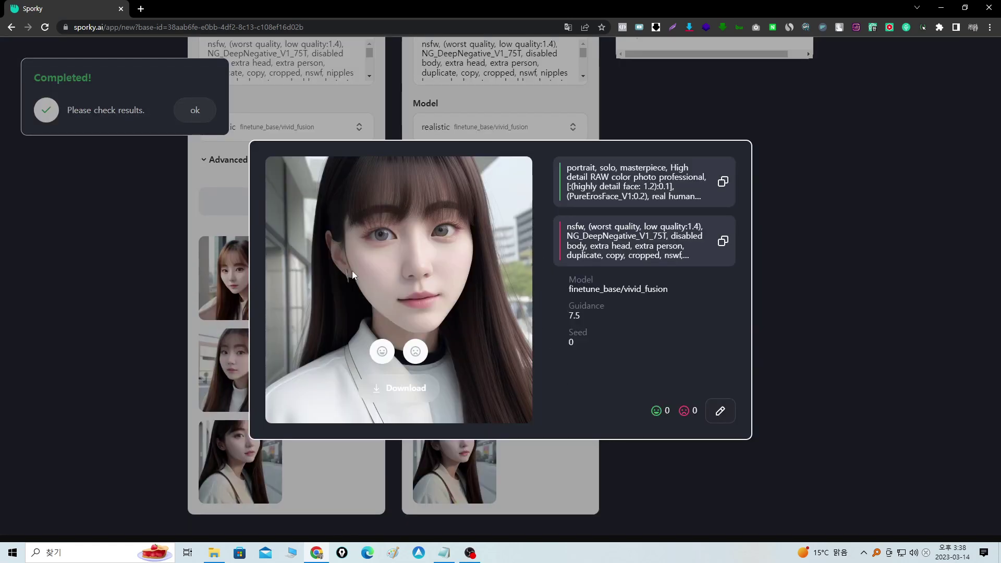
left_click(677, 460)
left_click(467, 369)
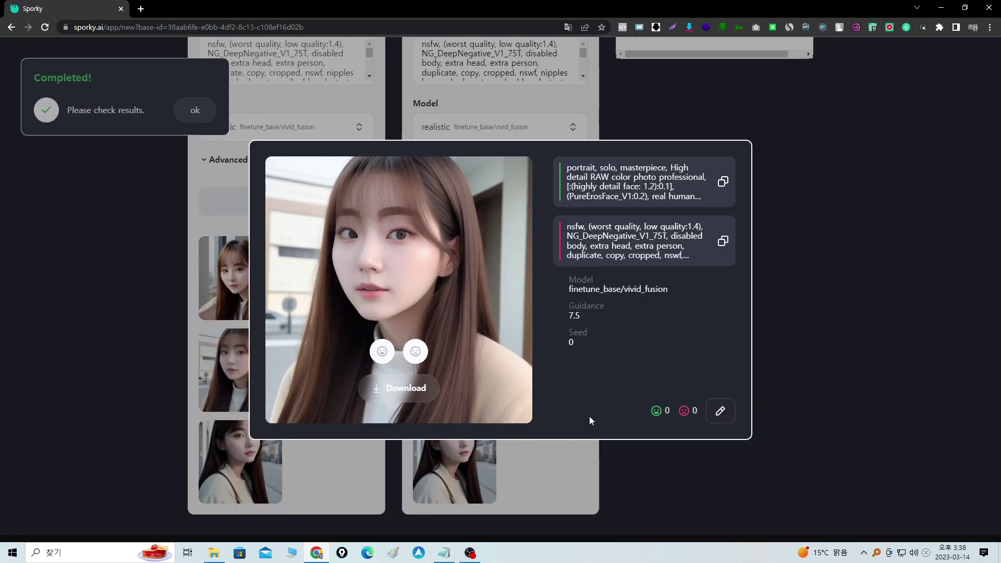
left_click(760, 480)
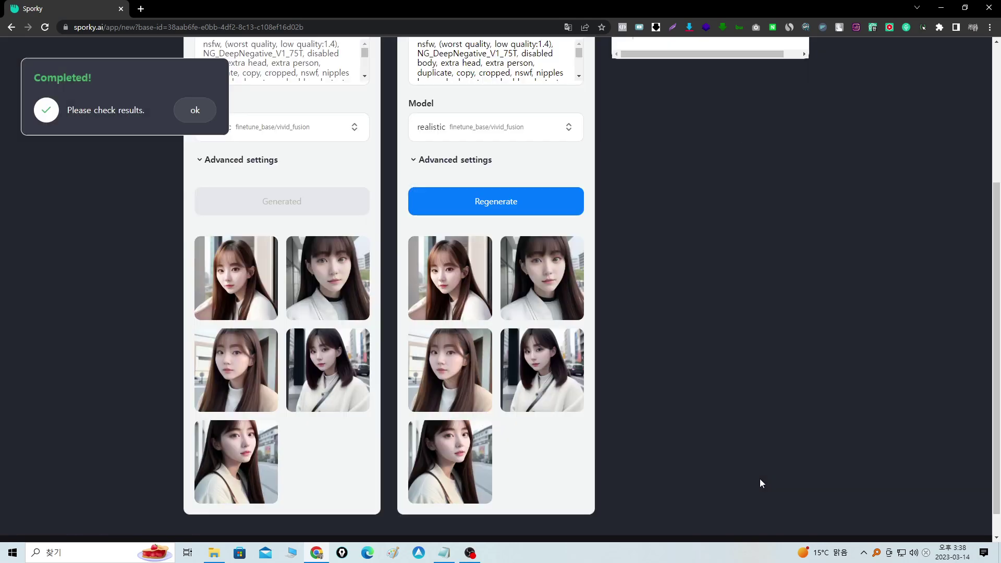
left_click(542, 362)
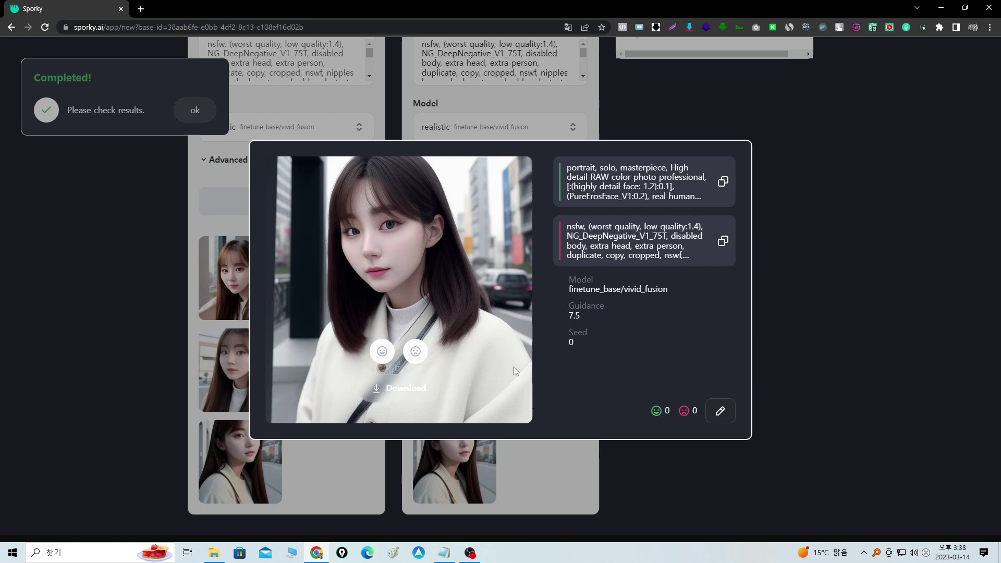
left_click(739, 480)
left_click(470, 440)
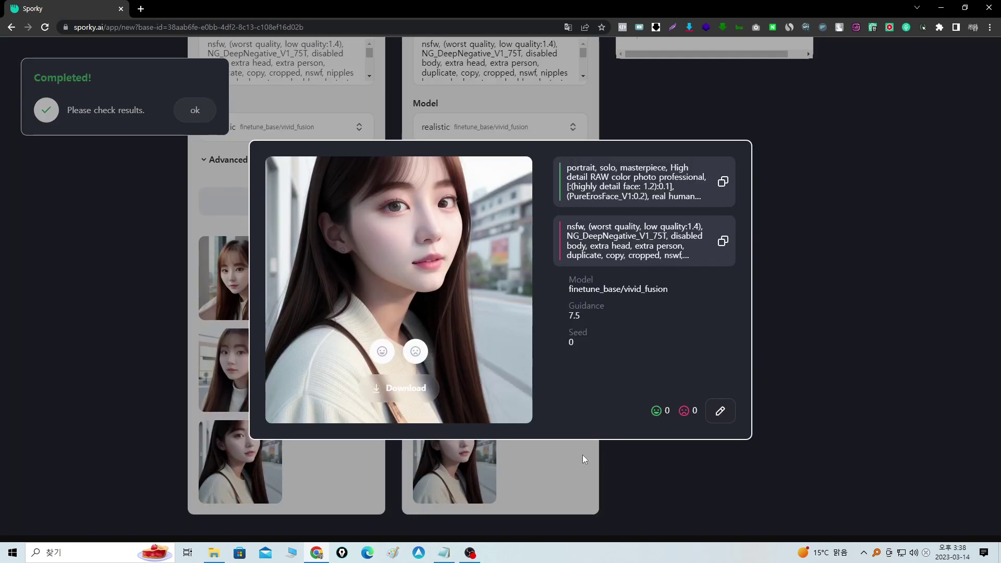
left_click(729, 474)
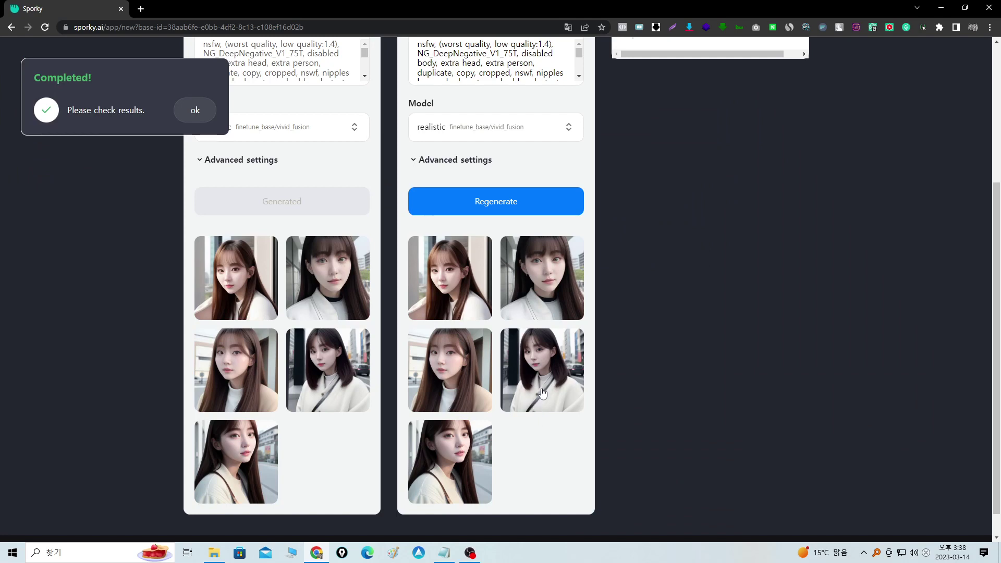
Dismiss the completion notice and use prompt share for the generated result.
left_click(207, 112)
scroll(673, 363, "up", 3)
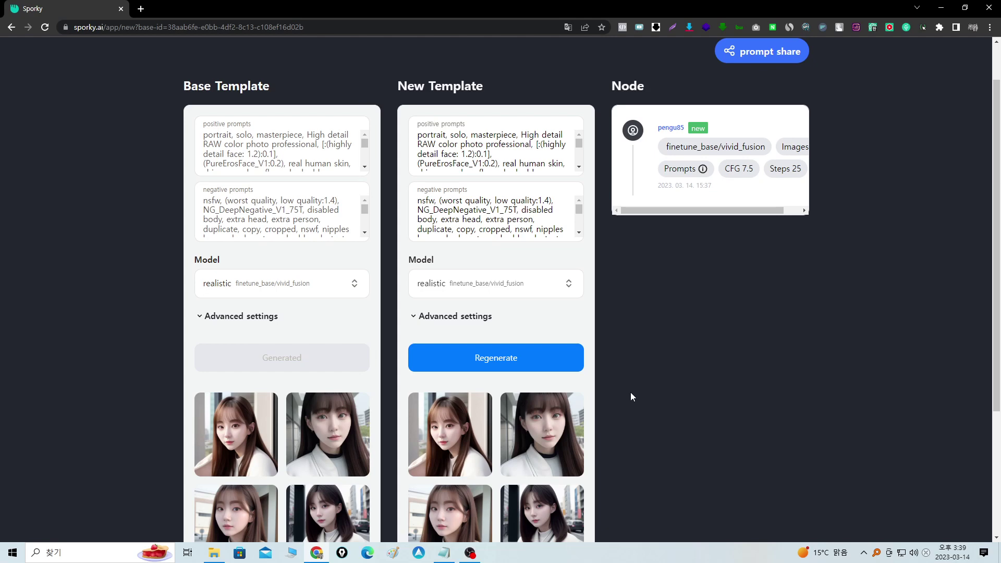
scroll(629, 389, "up", 1)
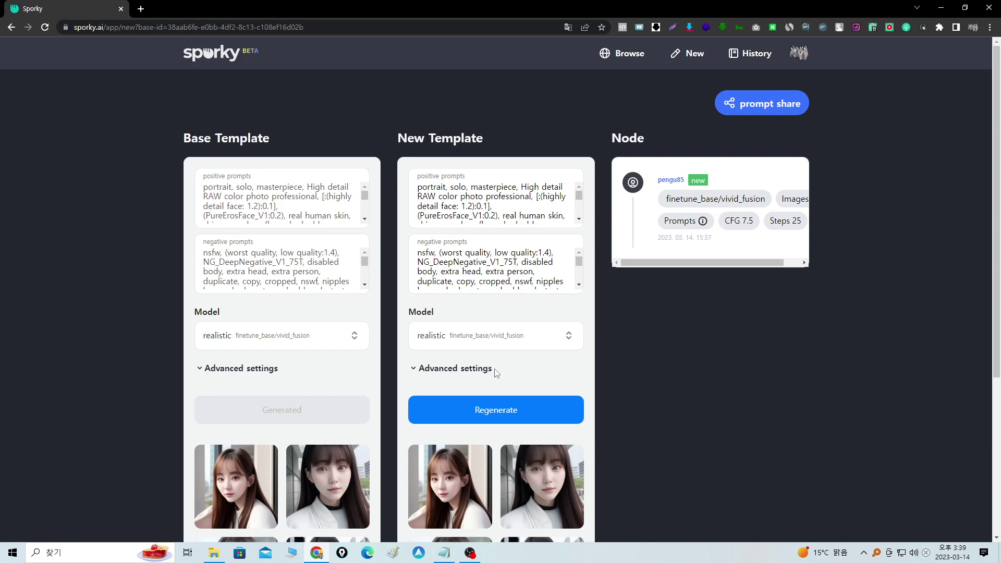
left_click(778, 110)
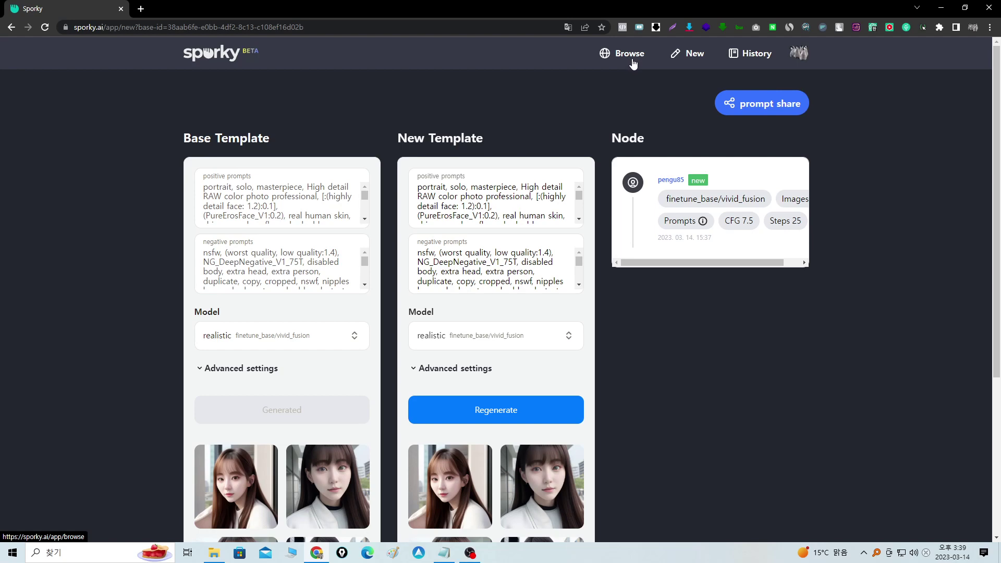
Open the generation history and view the details of the earlier portrait in the striped top, closing them again.
left_click(756, 54)
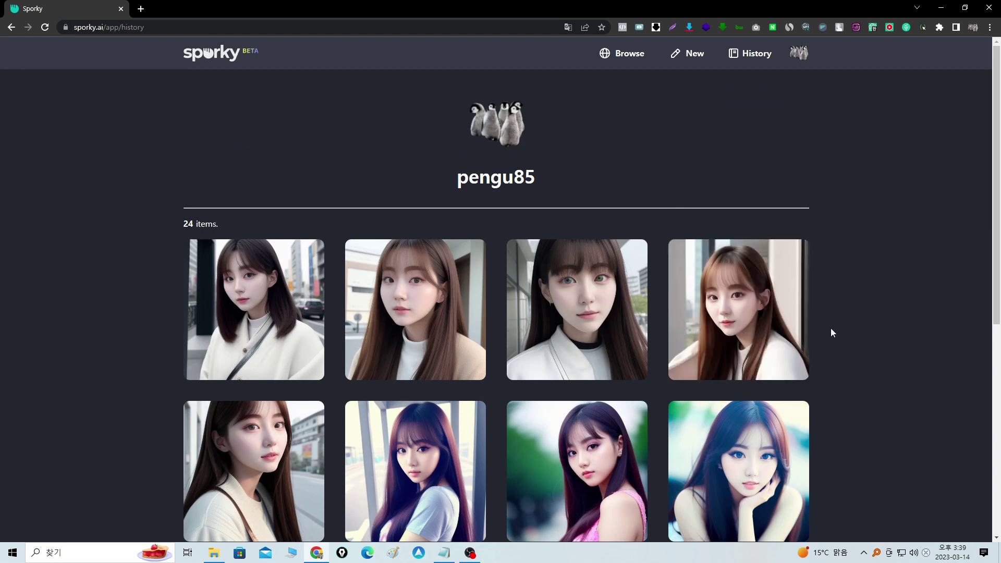
scroll(898, 361, "down", 2)
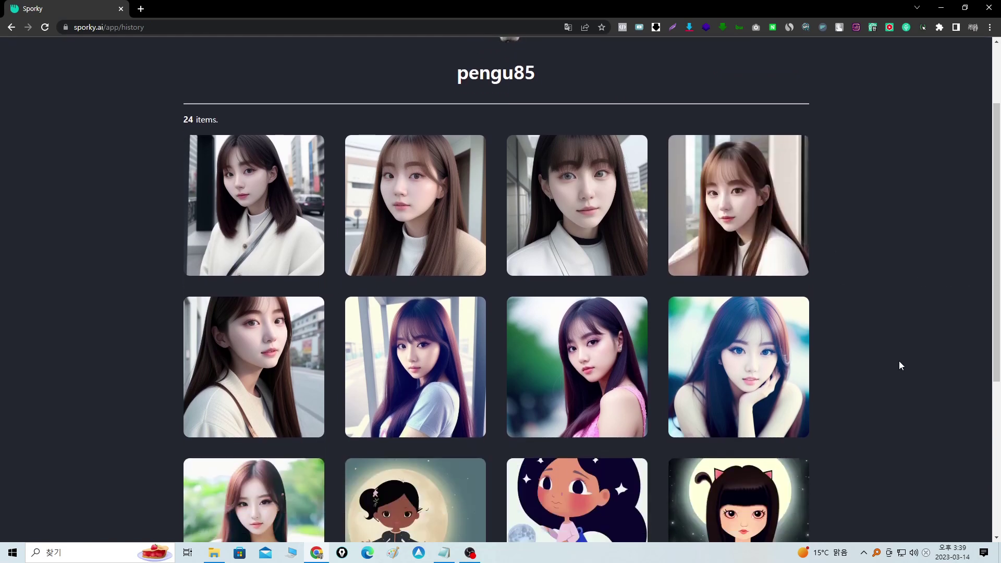
scroll(892, 365, "down", 1)
left_click(263, 461)
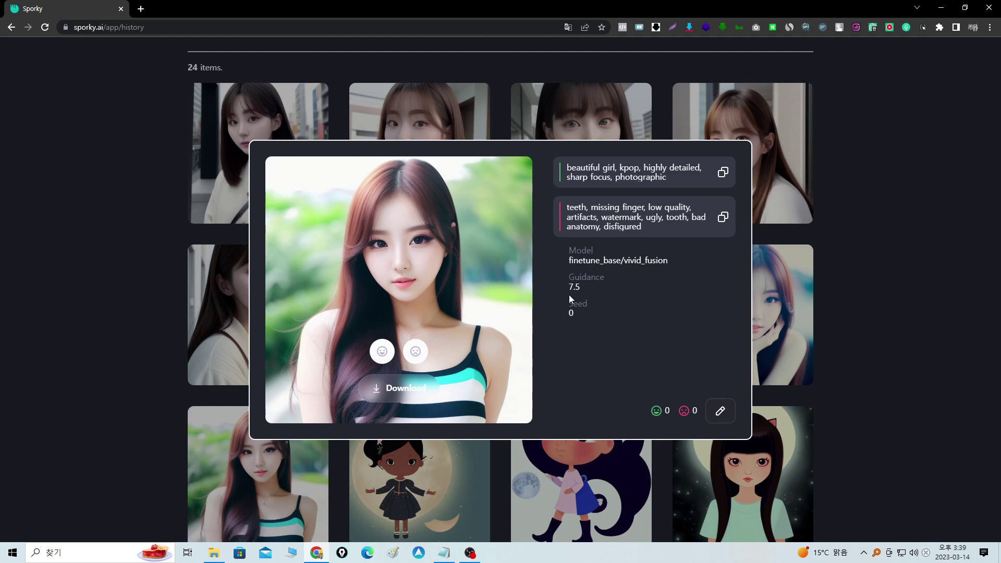
left_click(844, 309)
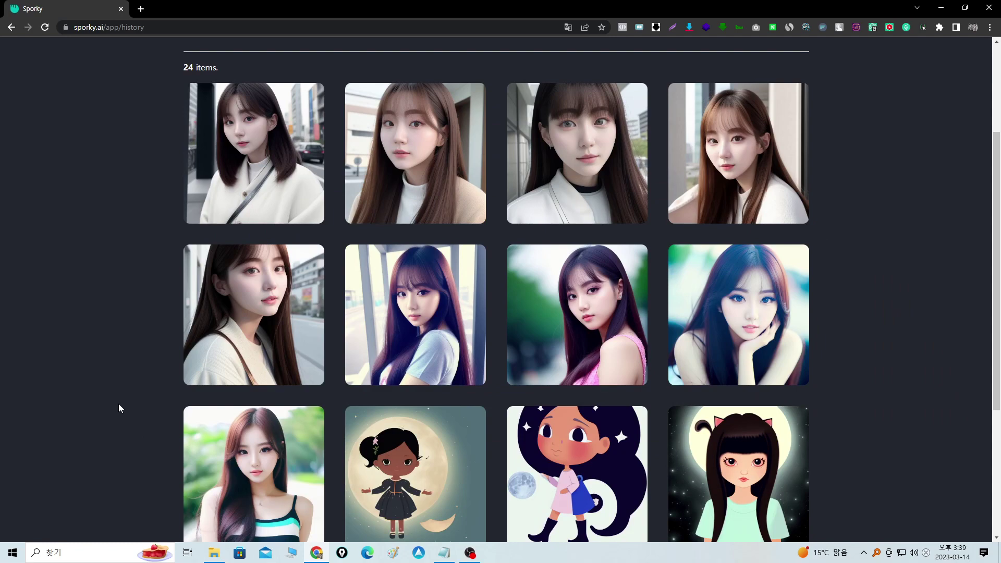
scroll(157, 363, "up", 3)
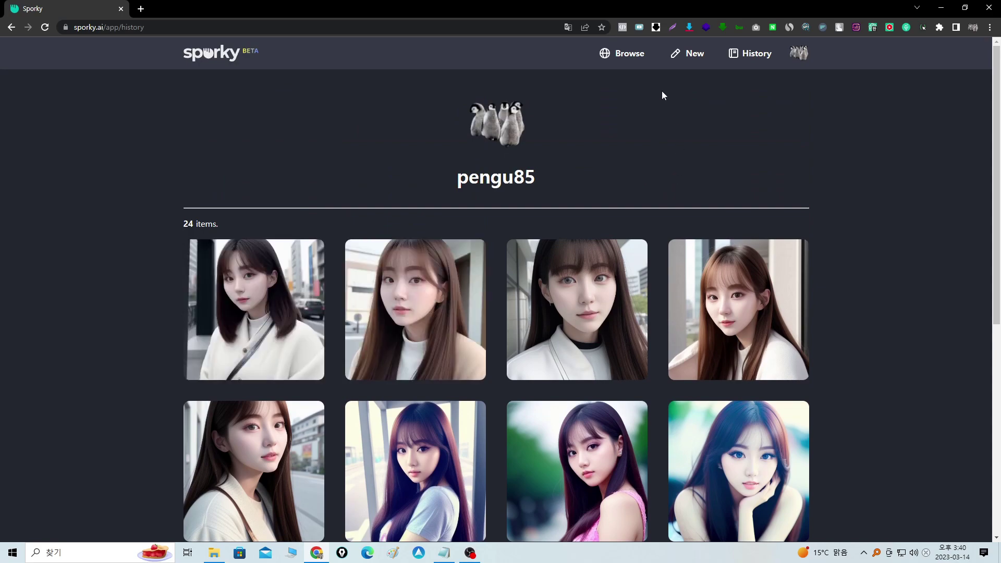
Browse the public gallery of shared images to find a realistic portrait whose prompts can be reused.
left_click(630, 59)
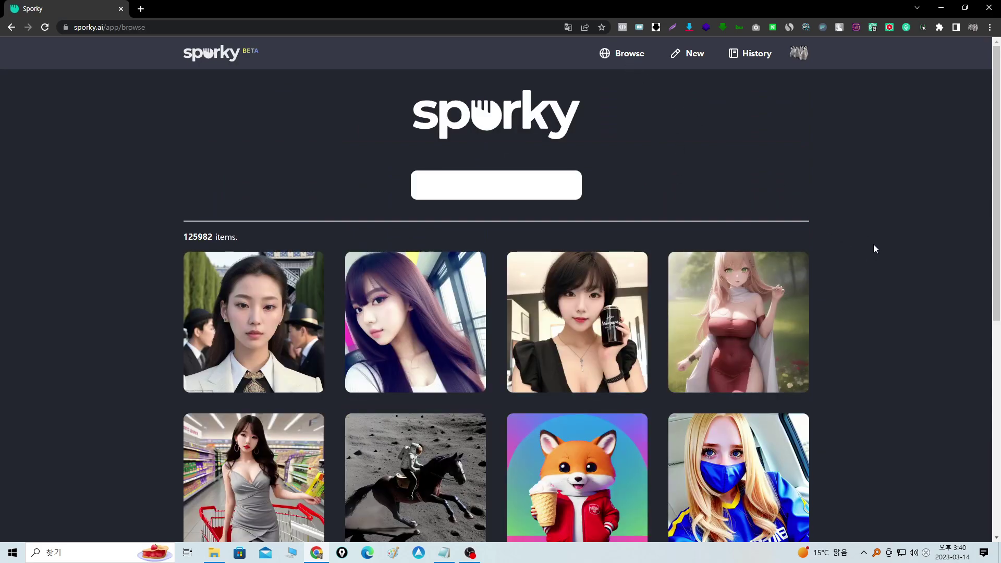
mouse_move(592, 332)
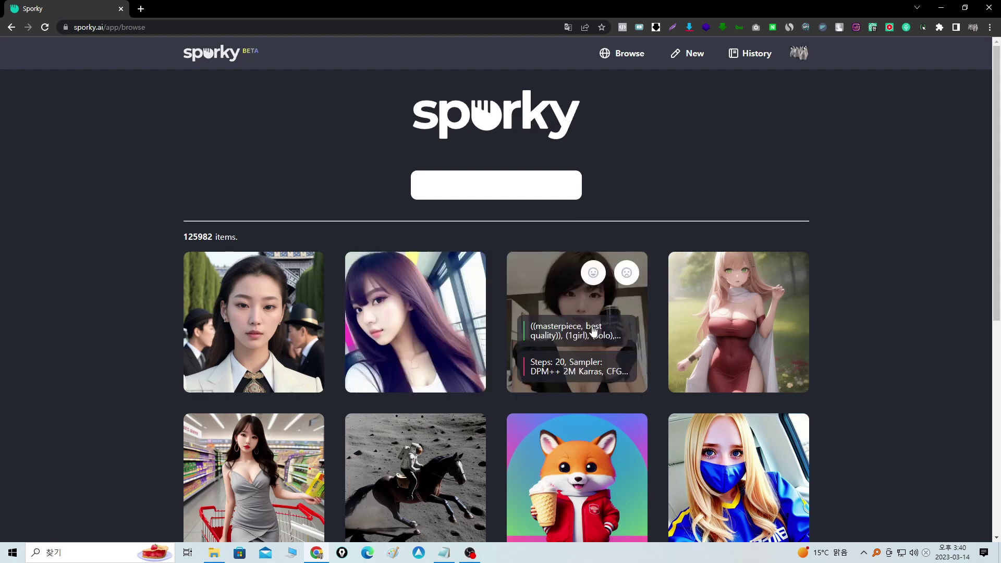
scroll(576, 359, "down", 4)
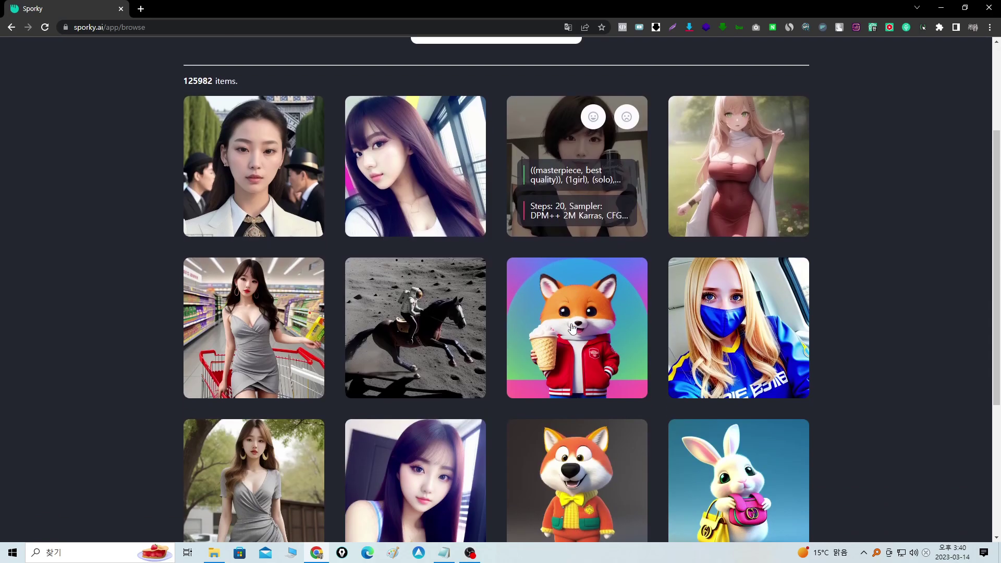
scroll(574, 331, "down", 9)
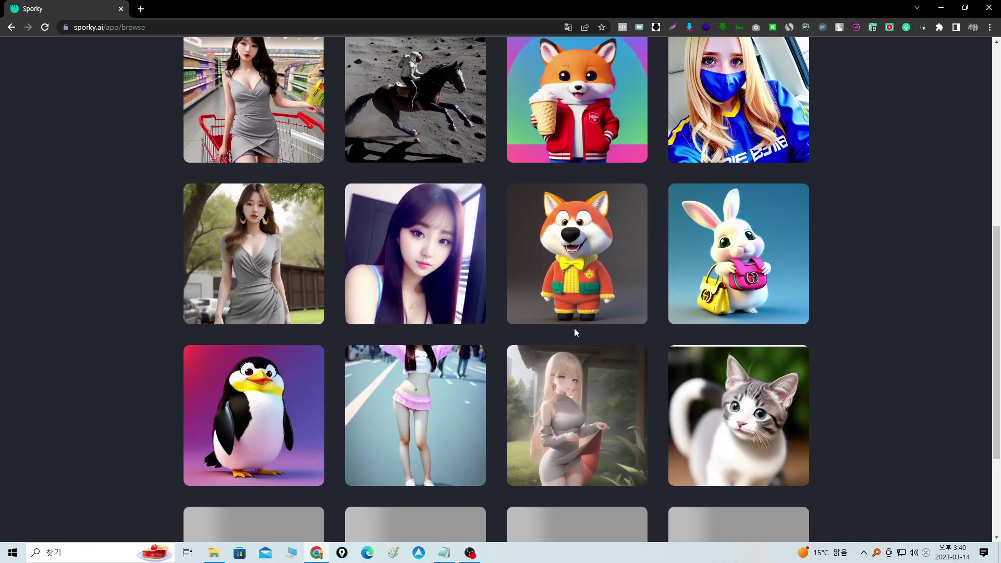
scroll(575, 339, "down", 1)
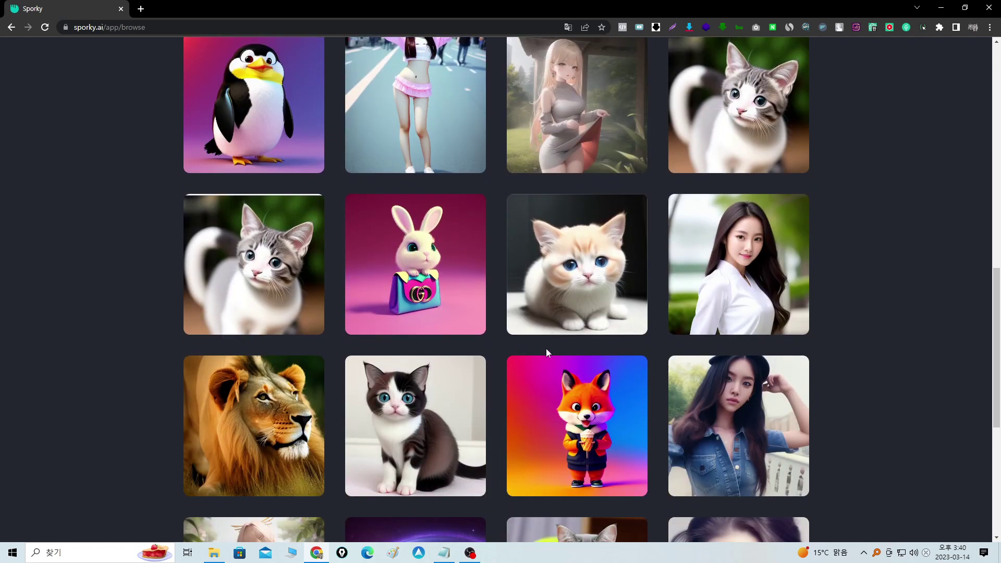
scroll(546, 344, "down", 3)
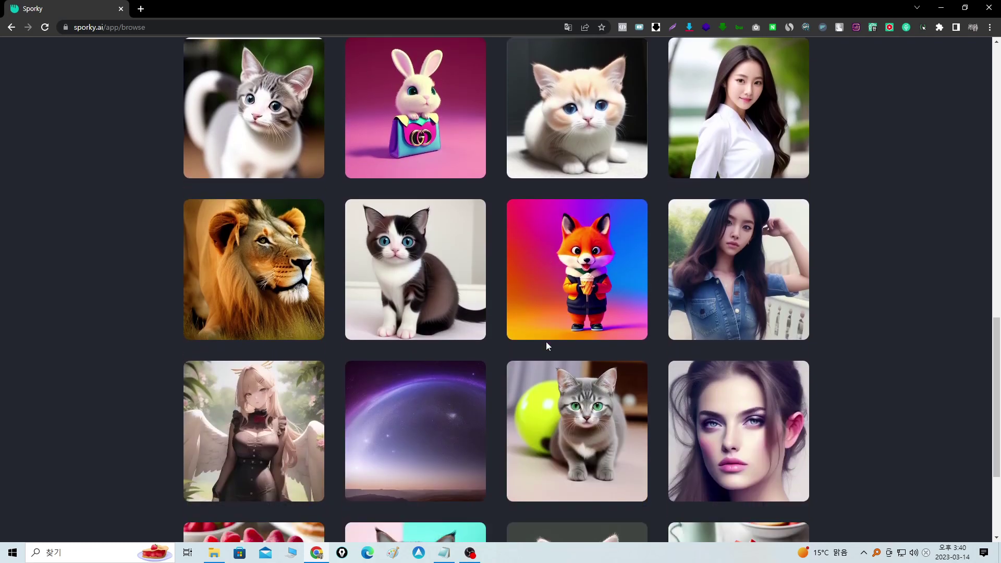
mouse_move(547, 336)
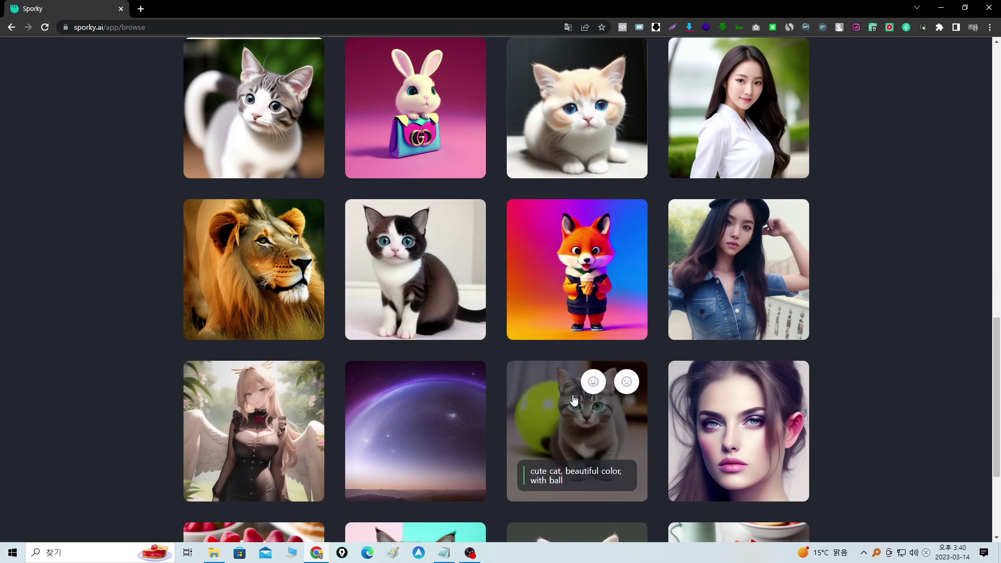
scroll(573, 406, "down", 6)
scroll(570, 395, "down", 4)
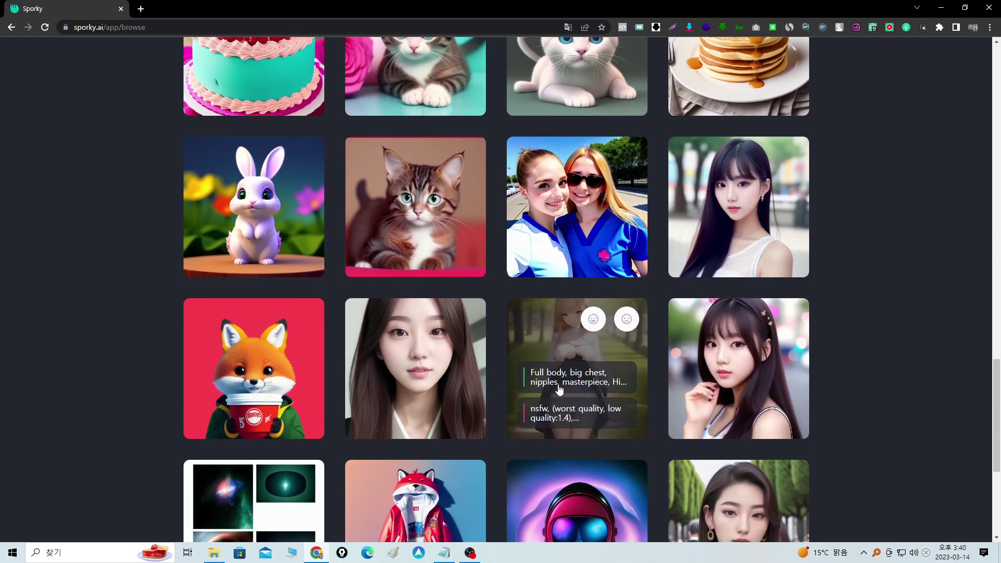
Open the close-up portrait of the long-haired woman and copy its positive prompt into a new line at the end of the Notepad notes.
left_click(412, 351)
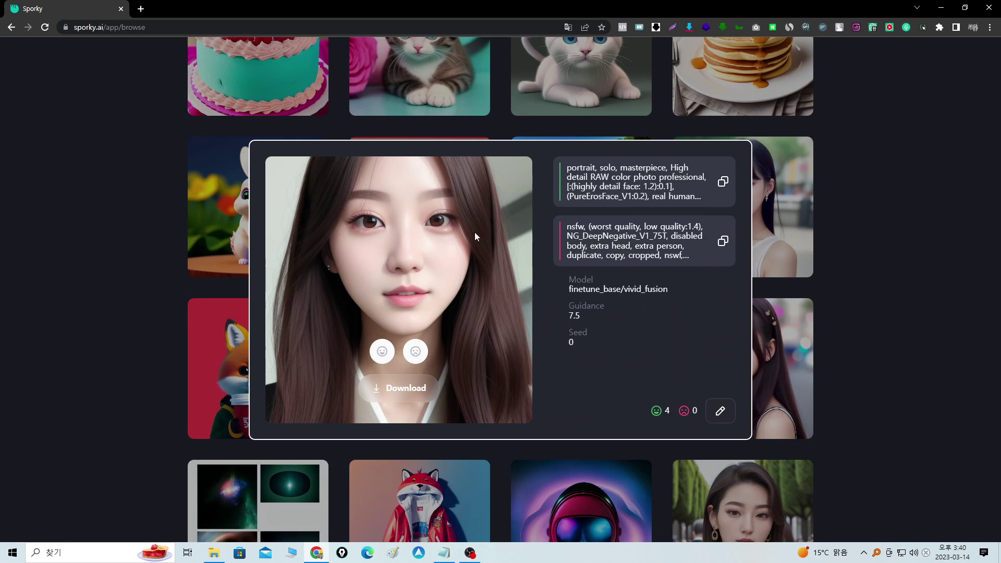
left_click(723, 184)
left_click(213, 552)
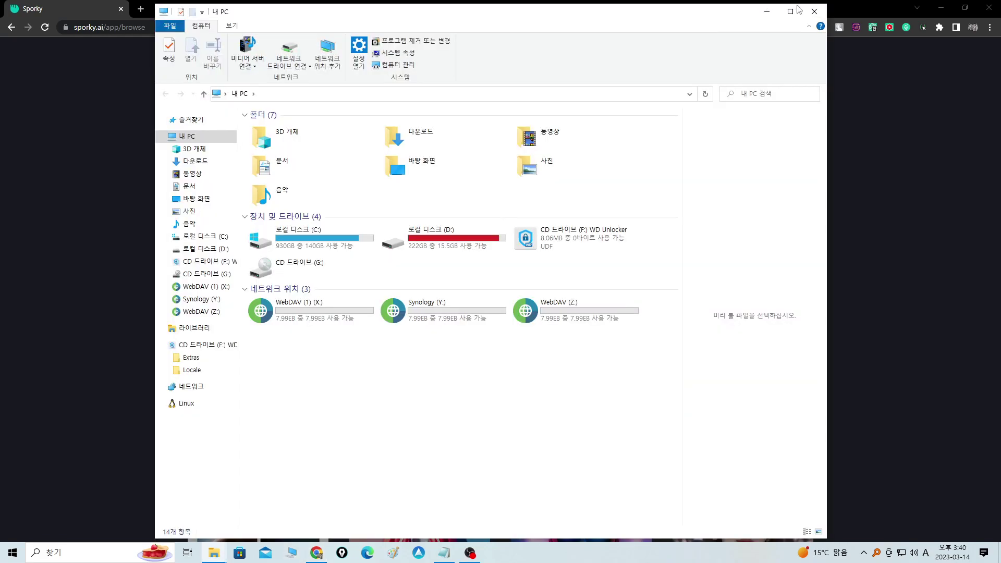
left_click(815, 11)
left_click(443, 552)
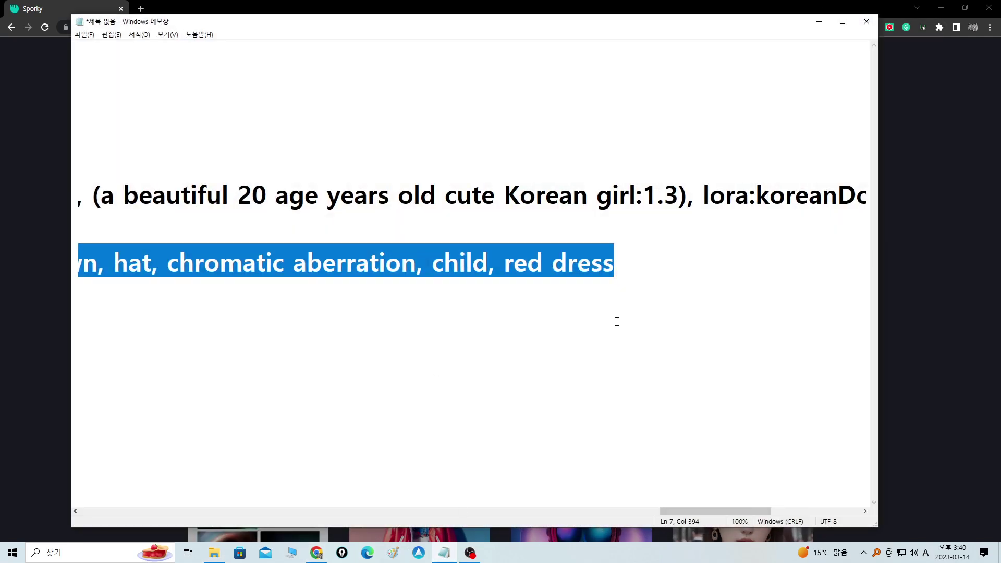
left_click(652, 268)
key("Return")
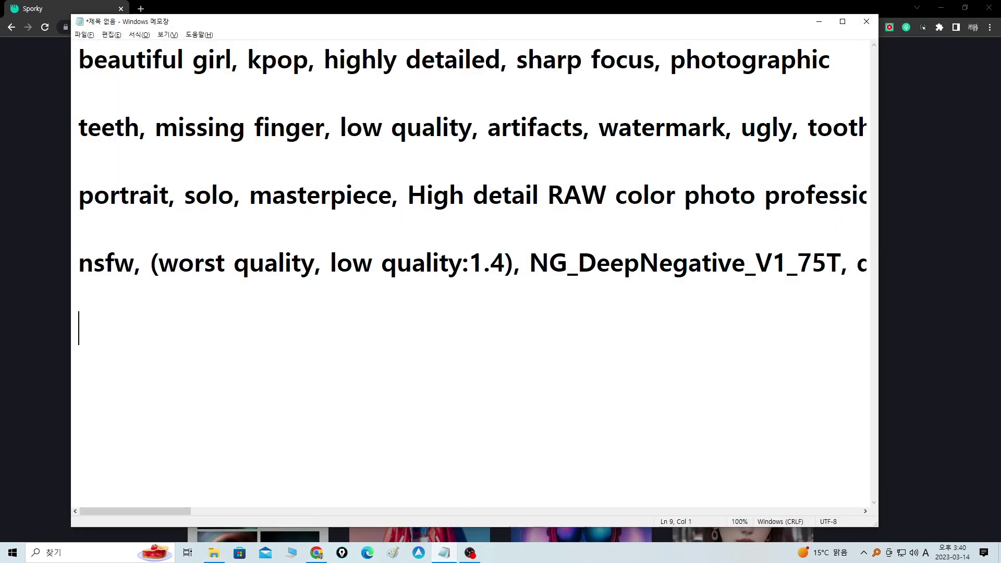
key("ctrl+v")
key("Home")
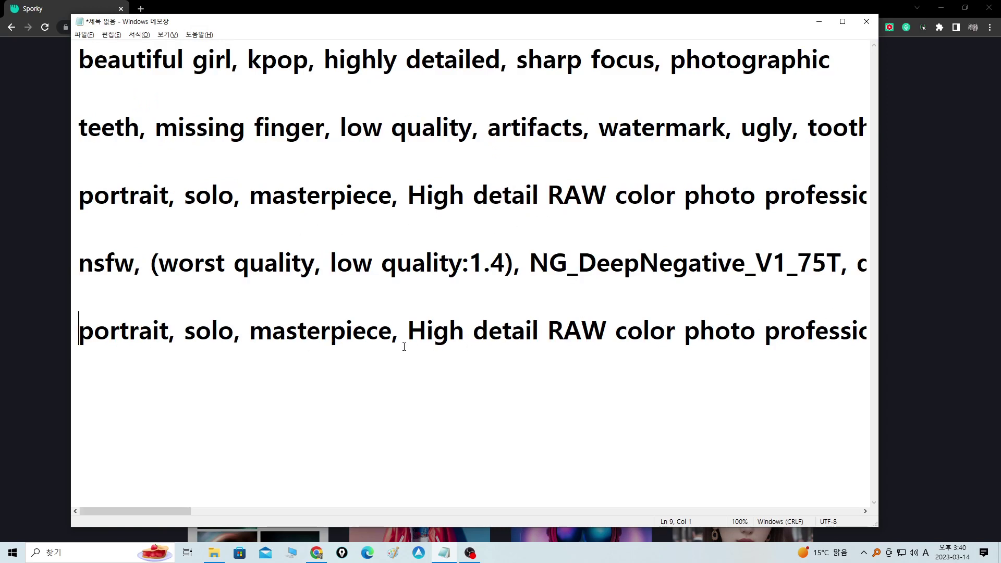
left_click(819, 21)
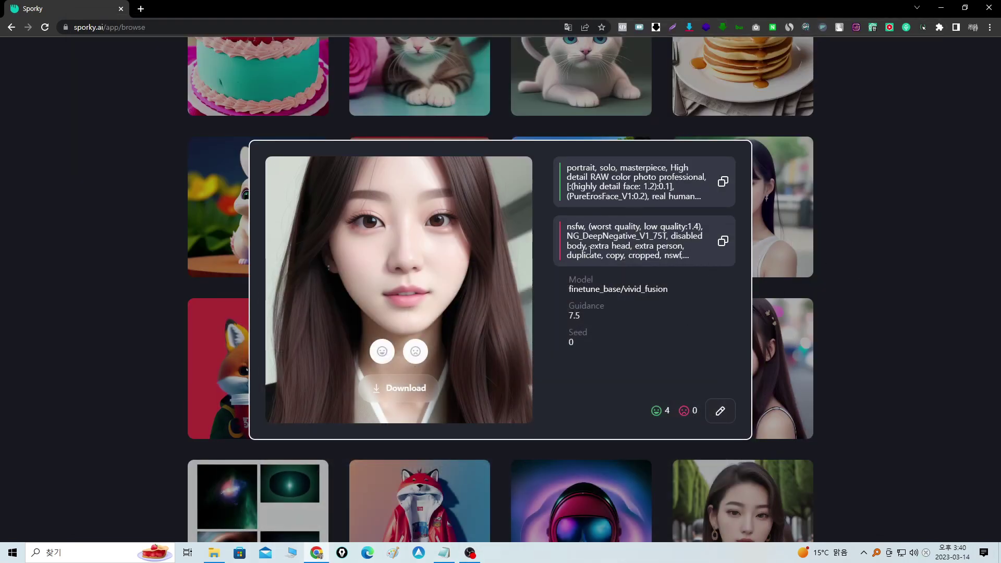
Copy the same portrait's negative prompt in Sporky and close its details.
left_click(725, 242)
left_click(852, 302)
scroll(846, 297, "up", 3)
scroll(846, 297, "up", 20)
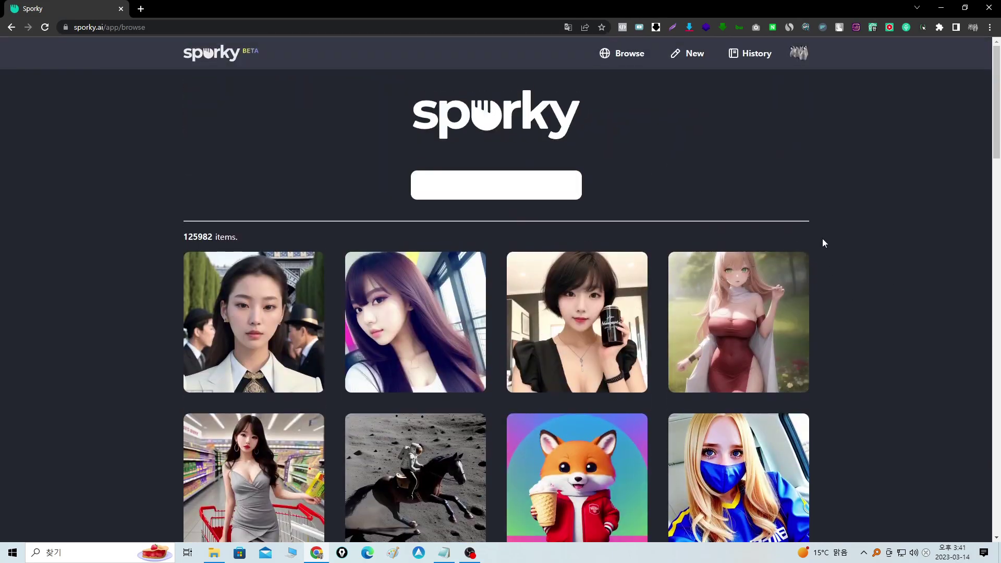
Start a new template and copy the "beautiful girl, kpop, highly detailed, sharp focus, photographic" line from Notepad into its positive prompts.
left_click(693, 56)
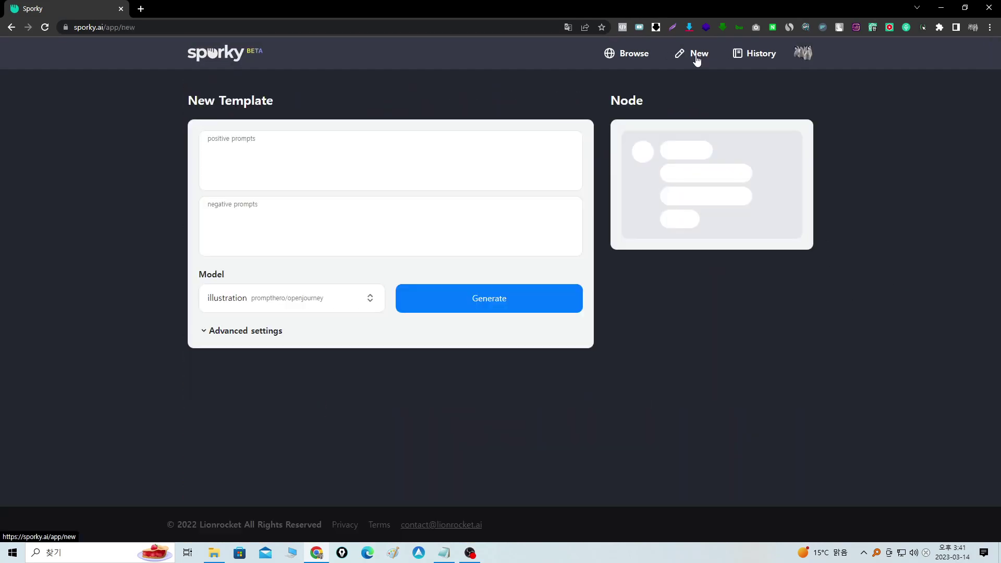
left_click(264, 148)
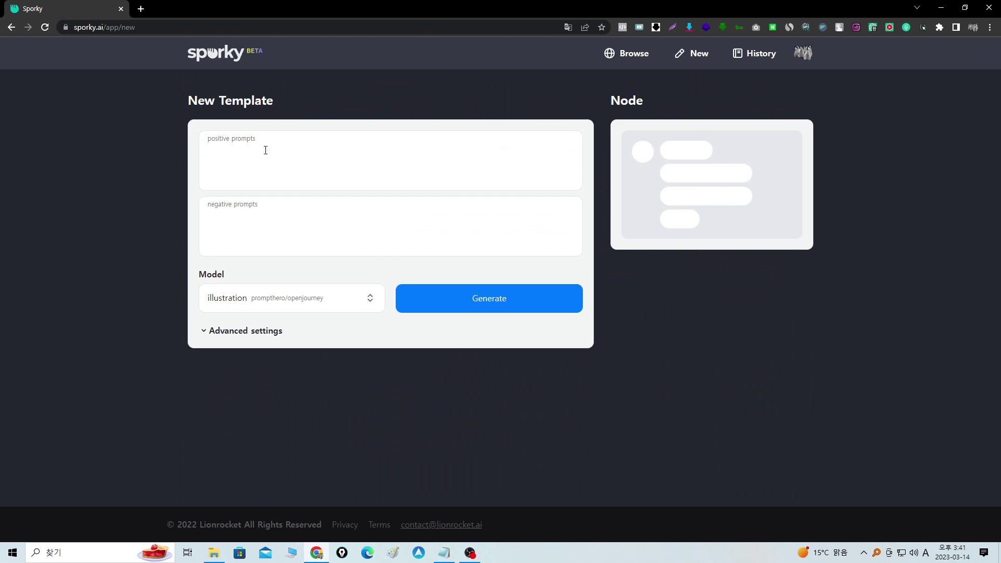
key("alt+Tab")
key("ctrl+Home")
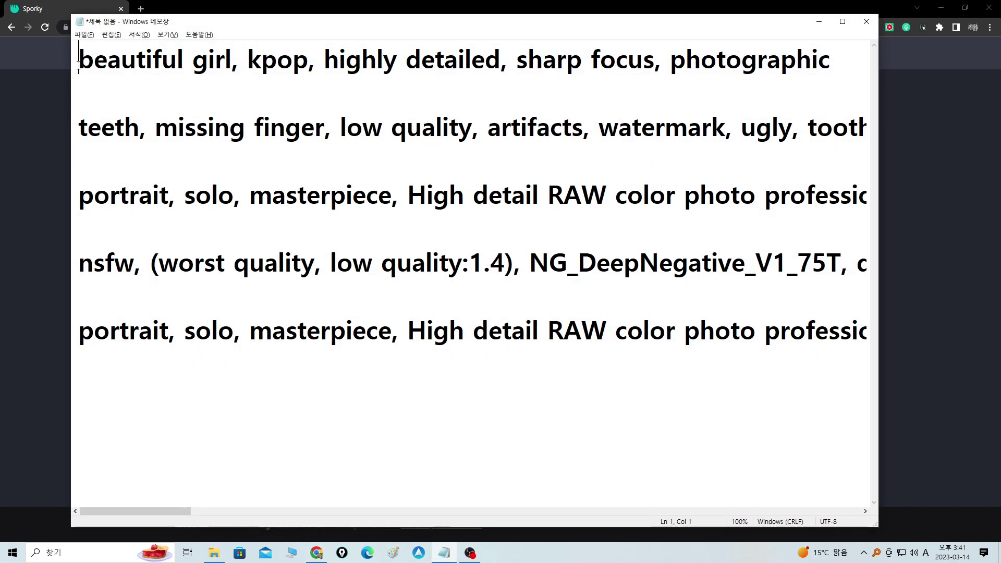
key("shift+End")
key("ctrl+c")
key("alt+Tab")
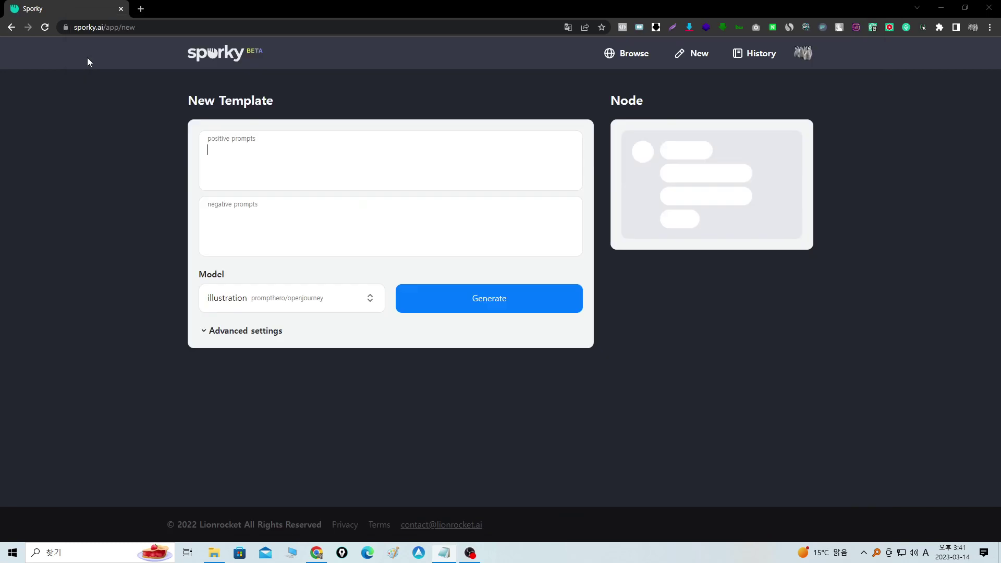
key("ctrl+v")
Copy the "teeth, missing finger, low quality, artifacts, watermark, ugly, tooth, bad anatomy, disfigured" line from Notepad into the negative prompts in Sporky.
key("alt+Tab")
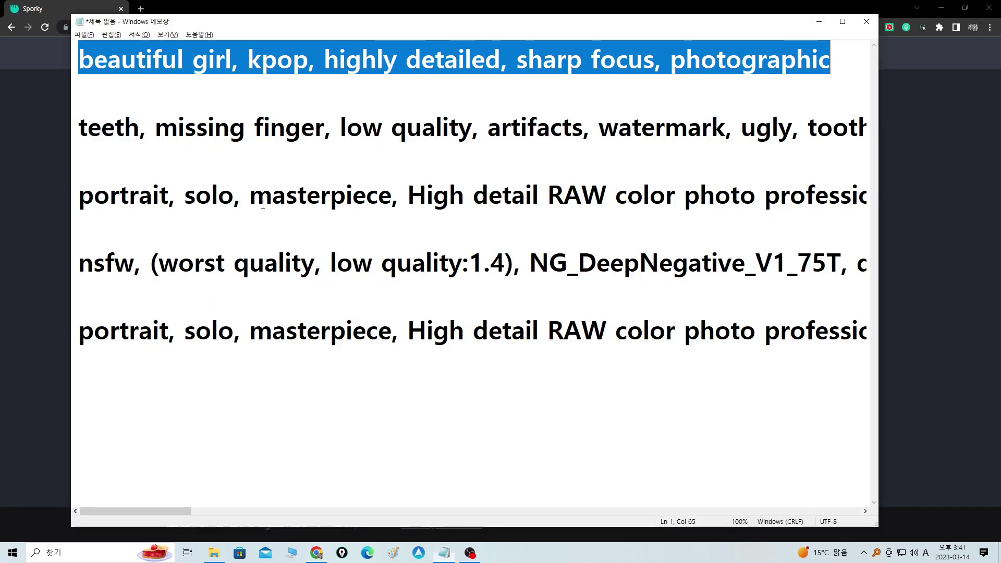
left_click(113, 125)
key("Home")
key("shift+End")
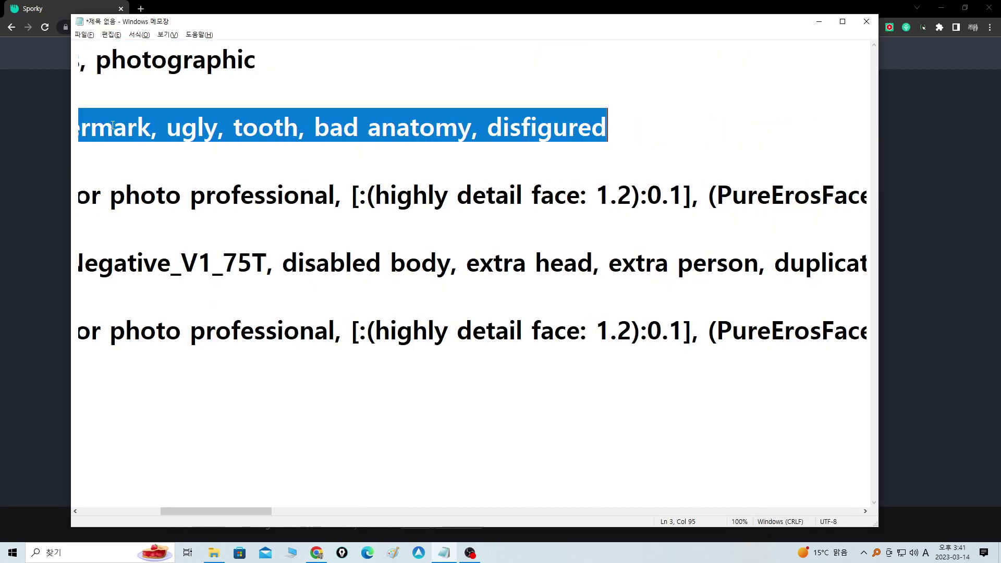
key("ctrl+c")
key("alt+Tab")
left_click(252, 215)
key("ctrl+v")
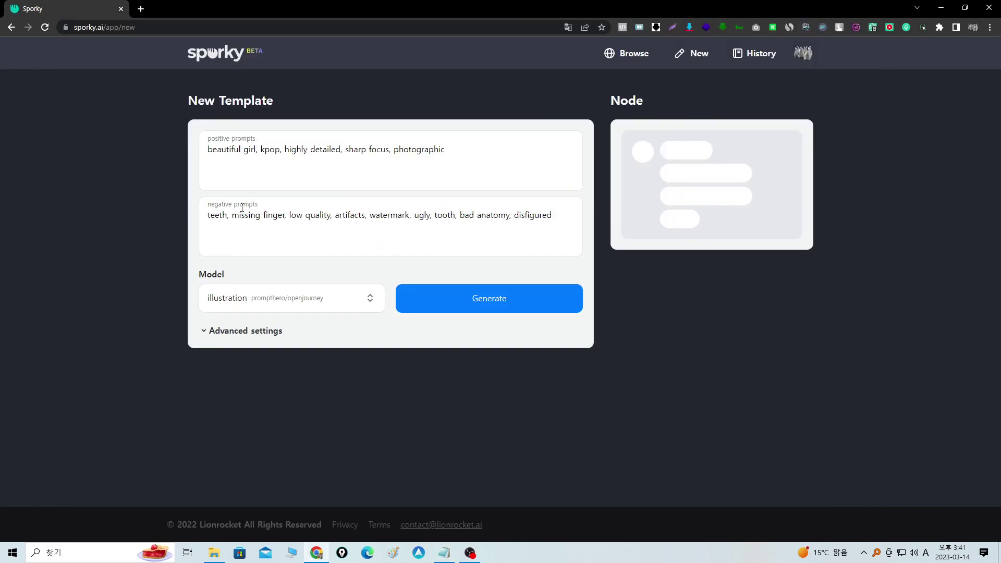
Set the model to realistic (finetune_base/vivid_fusion) and generate the images.
left_click(369, 298)
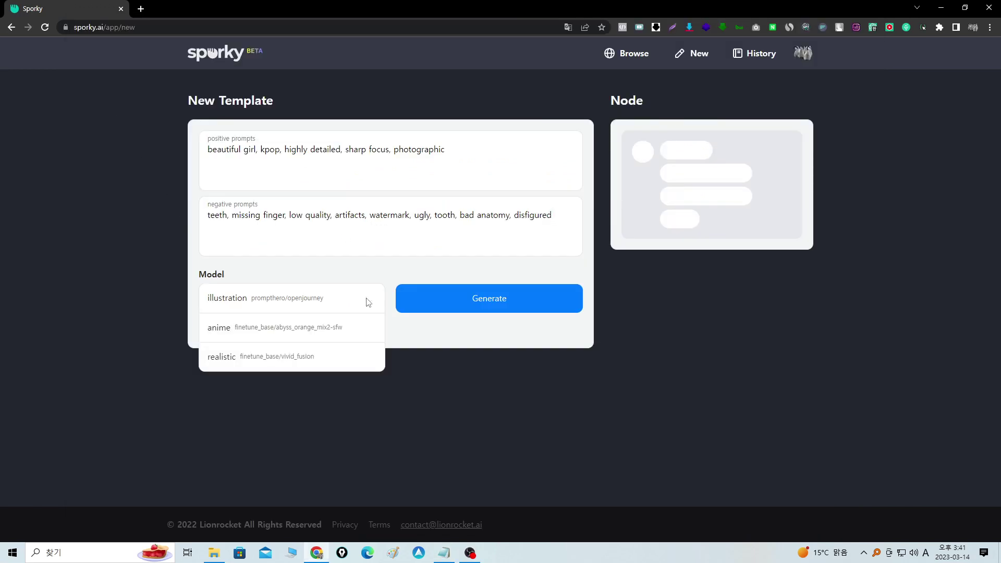
left_click(228, 359)
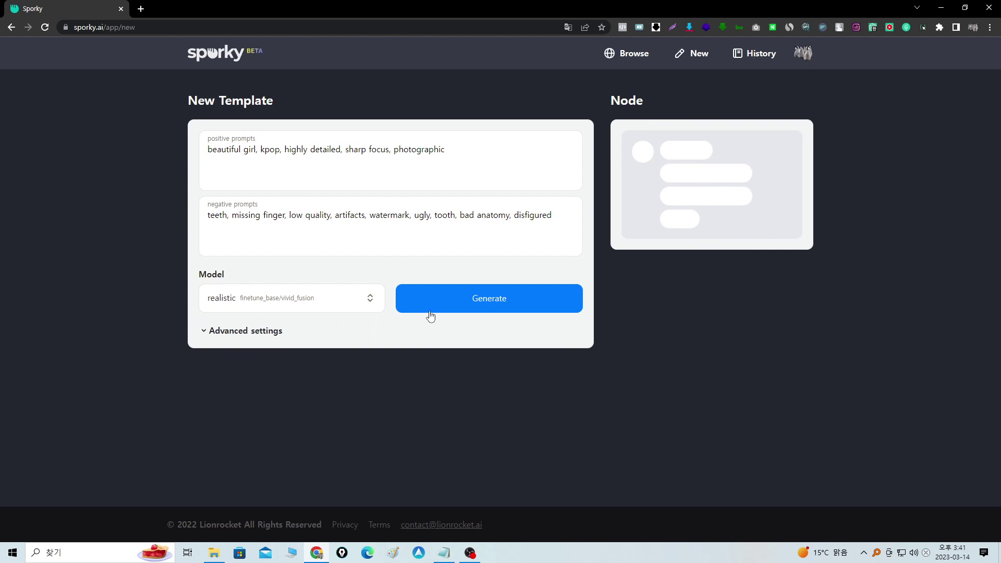
left_click(490, 308)
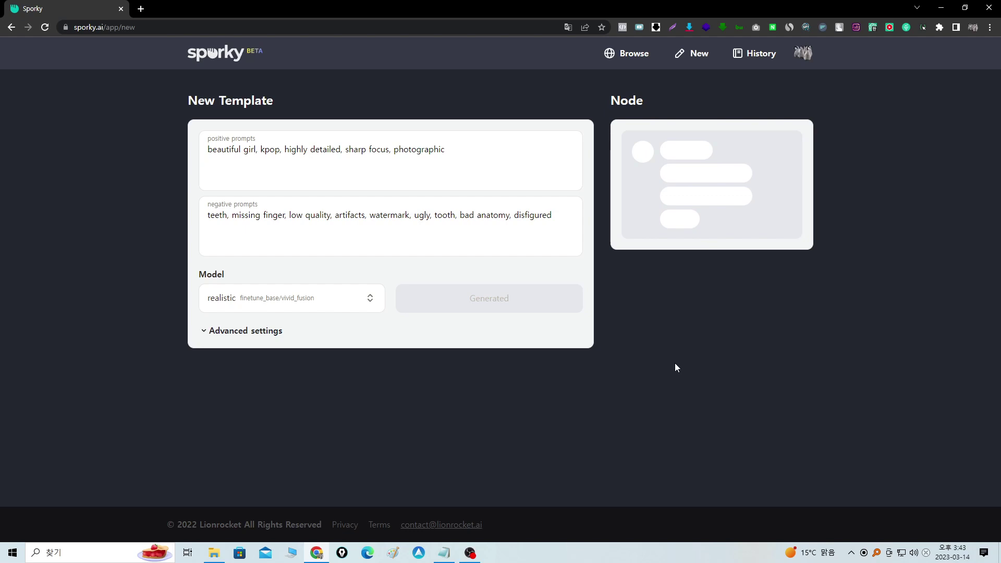
Reload the template page and look at the public gallery and a blank new template.
key("F5")
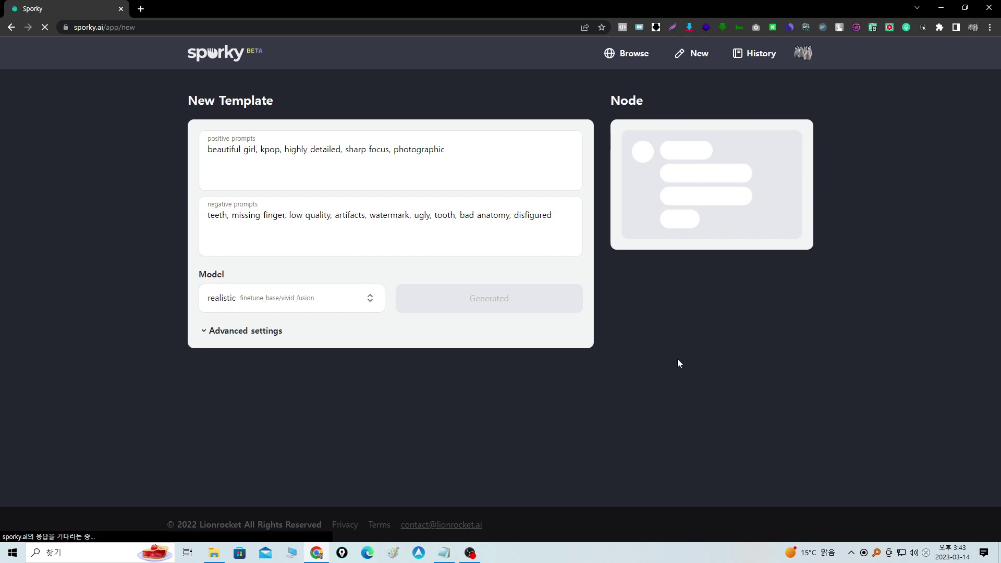
left_click(595, 47)
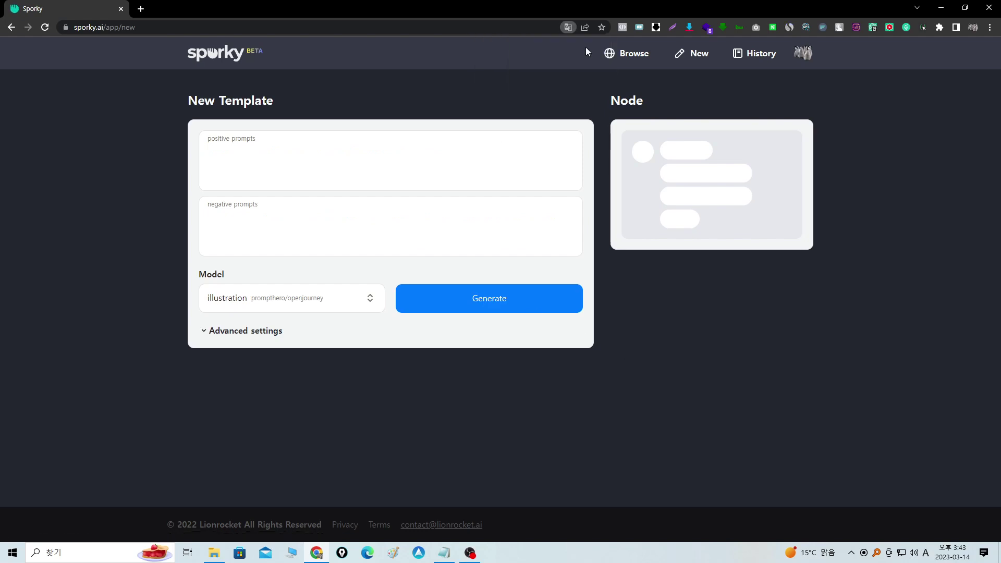
left_click(263, 148)
left_click(625, 58)
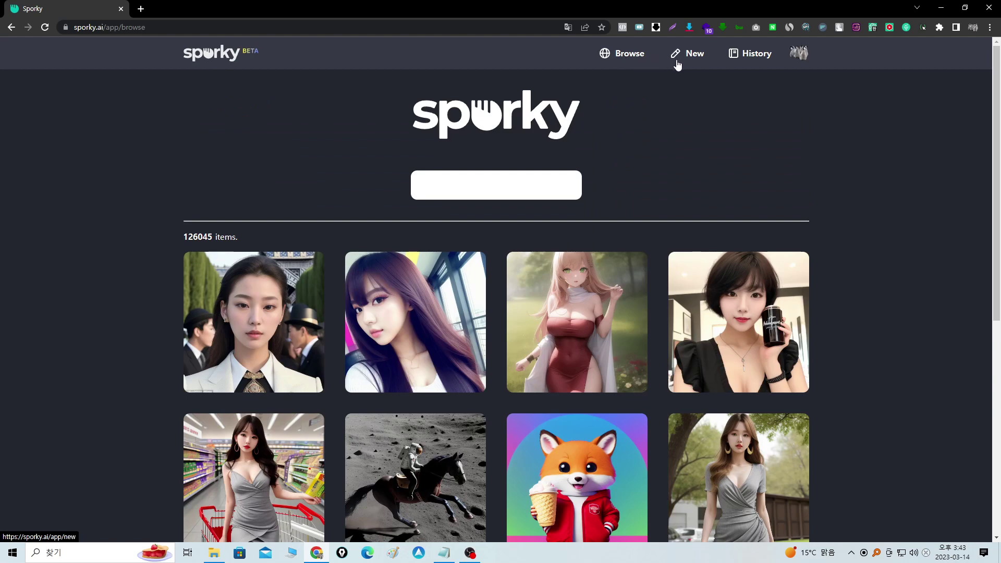
left_click(694, 56)
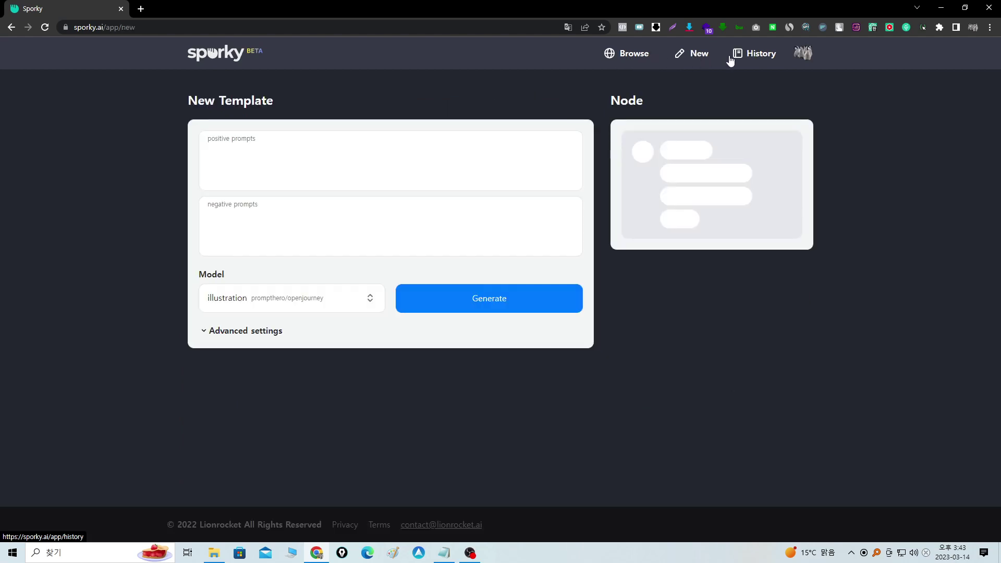
Open the generation history and view the details of the newest portrait, closing them again.
left_click(756, 57)
mouse_move(721, 364)
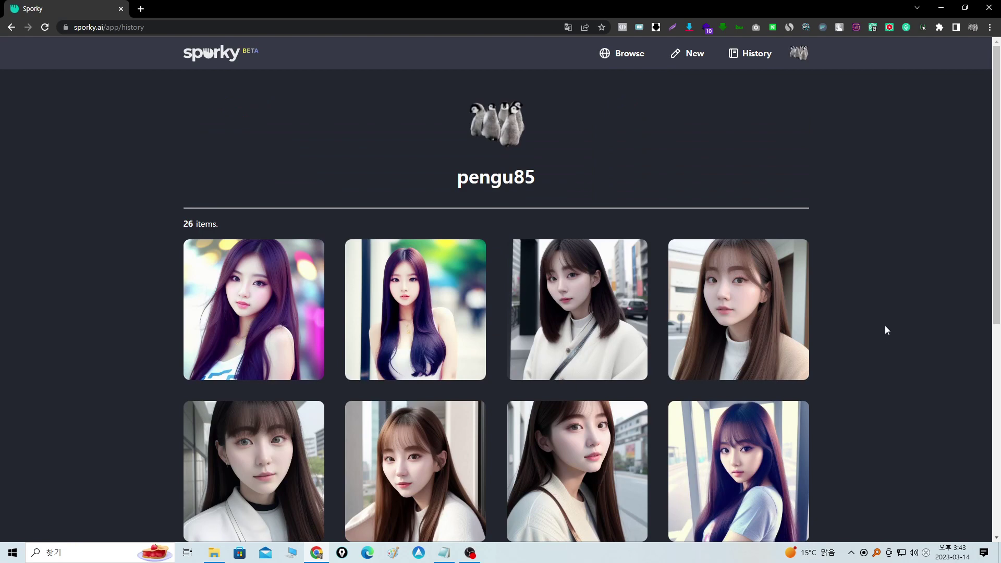
left_click(249, 294)
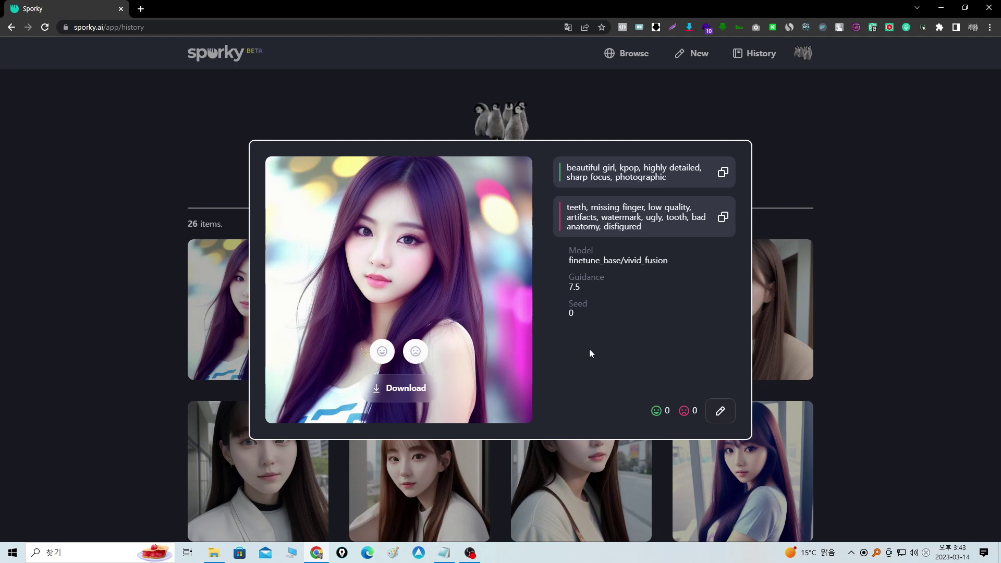
left_click(868, 269)
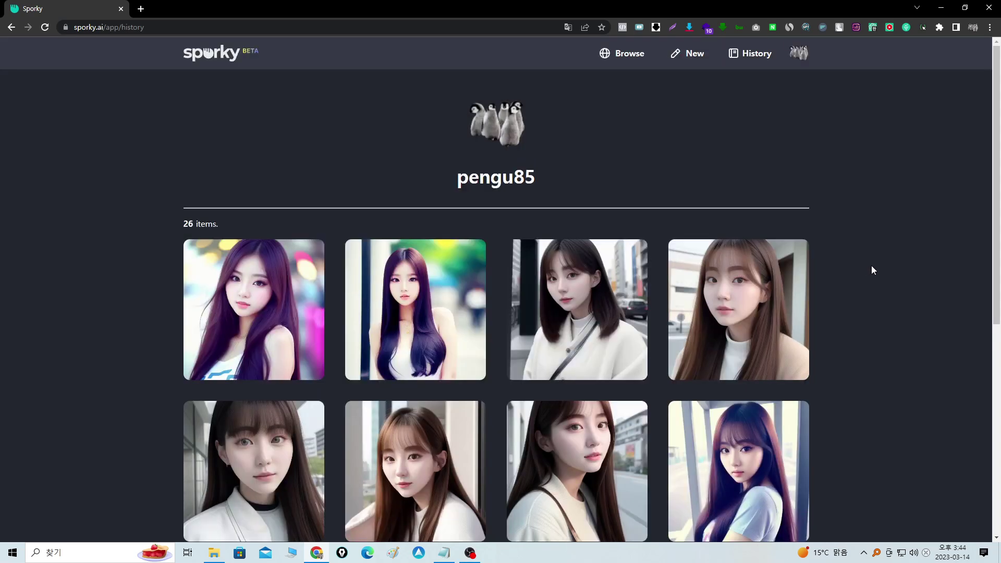